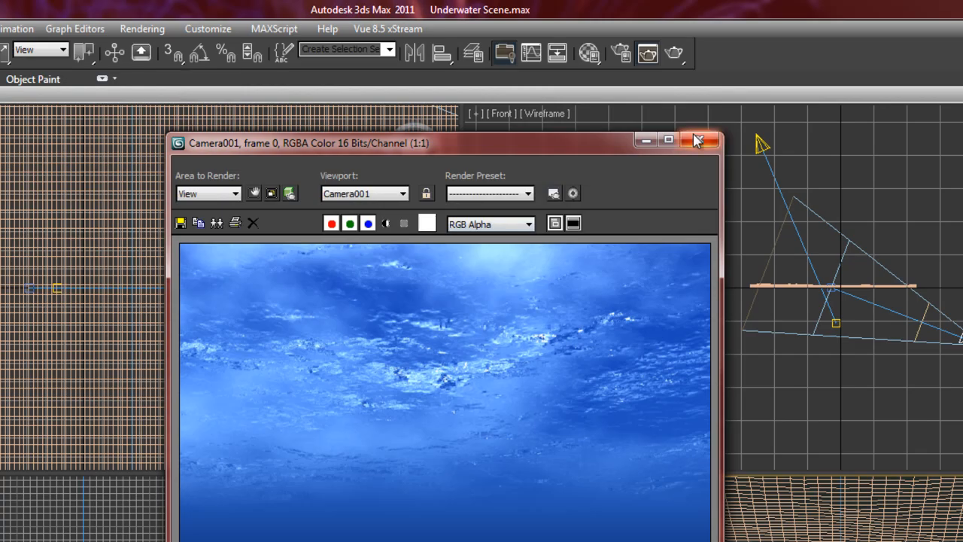
Close the rendered frame and add a Volume Light atmospheric effect in the environment settings
click(581, 79)
click(271, 17)
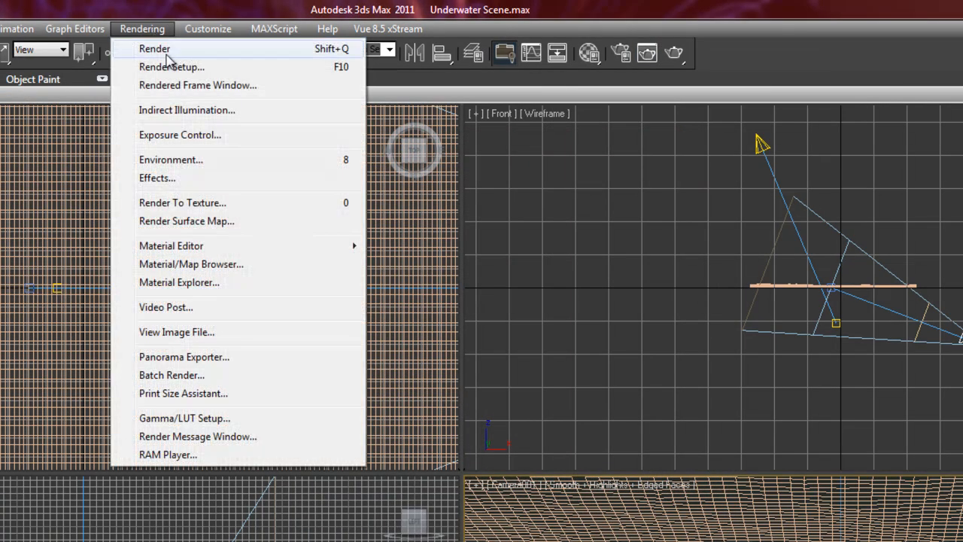
click(338, 161)
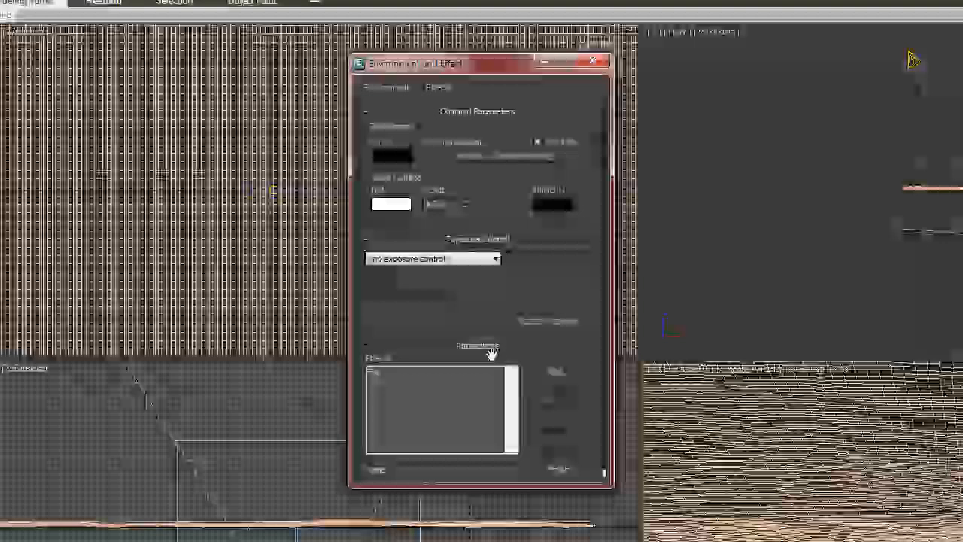
drag(491, 354, 486, 226)
click(560, 362)
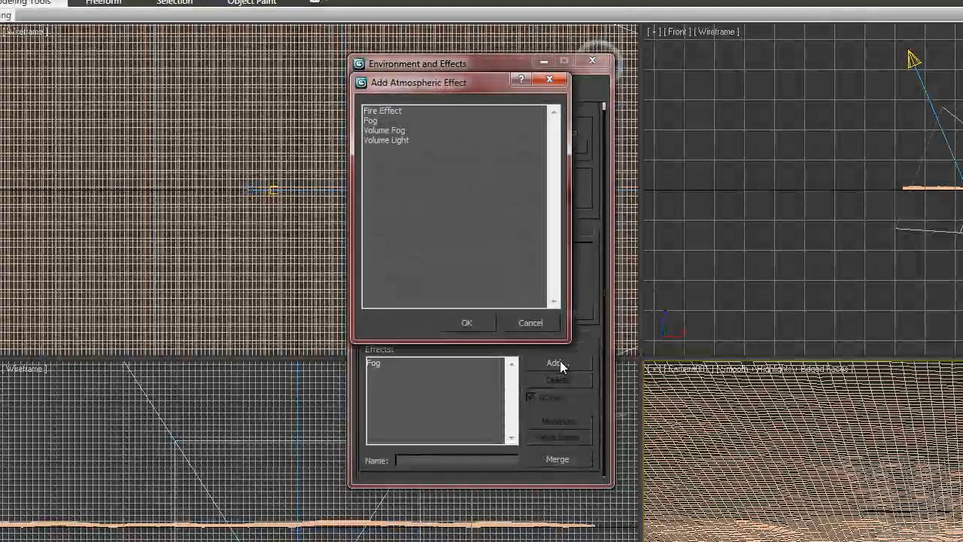
click(379, 141)
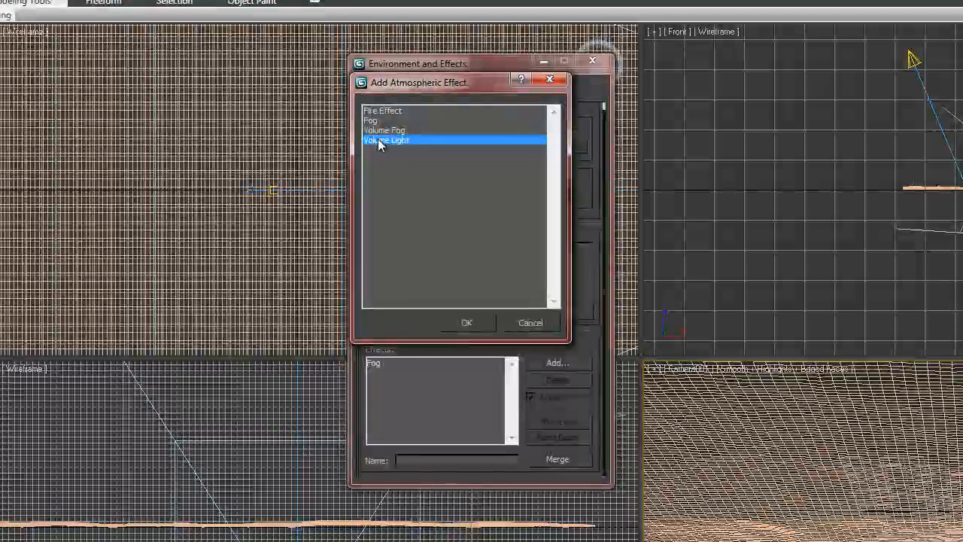
click(468, 323)
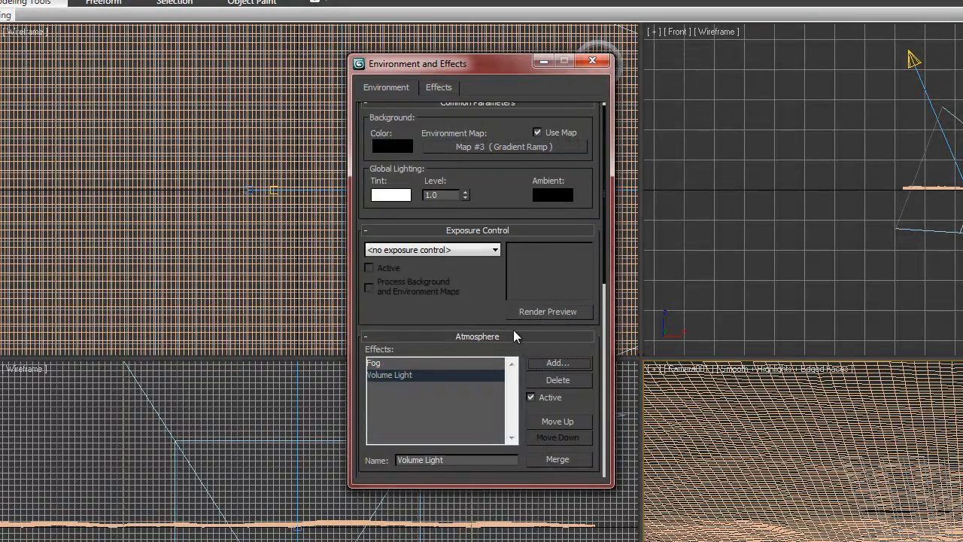
Assign the spotlight mr Area Spot001 to the Volume Light effect and set its density to 7
drag(554, 344, 553, 147)
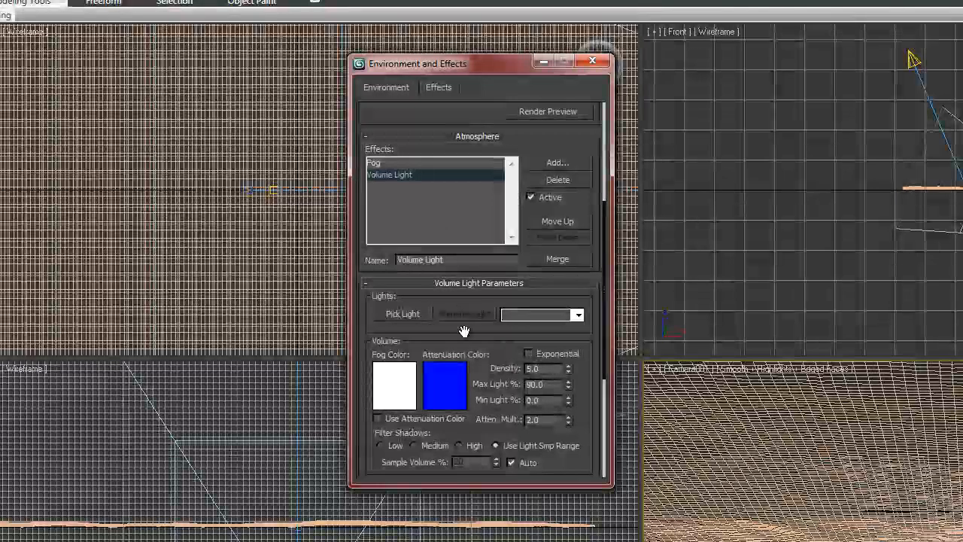
drag(465, 332, 465, 327)
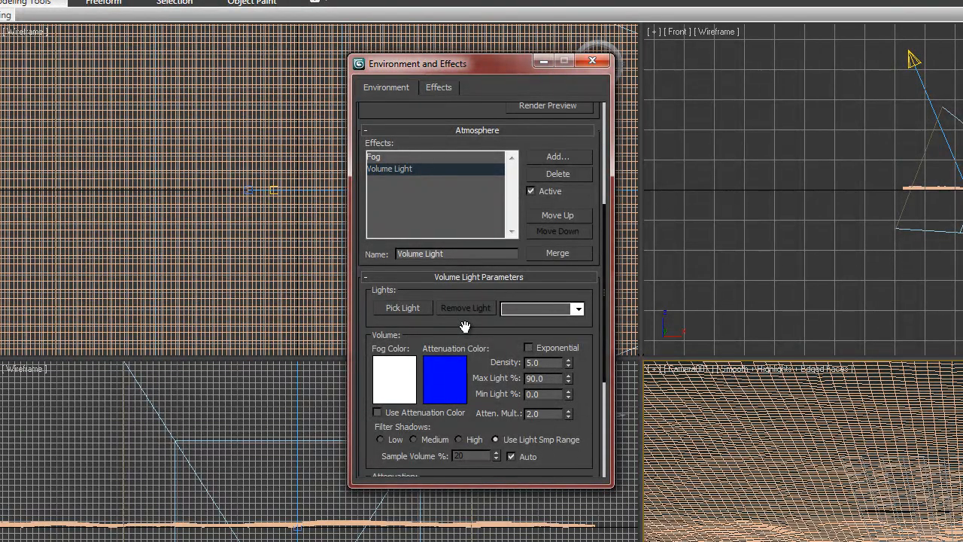
click(411, 308)
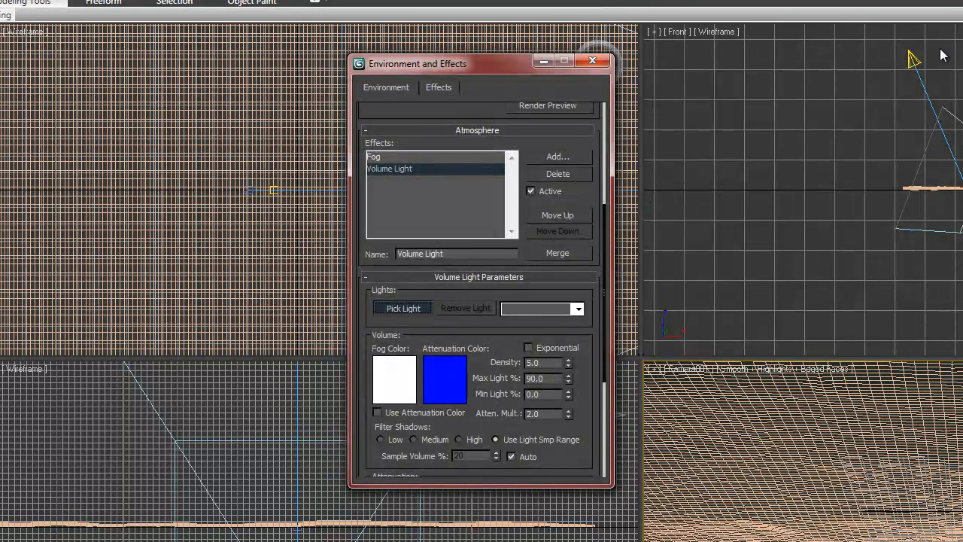
click(912, 59)
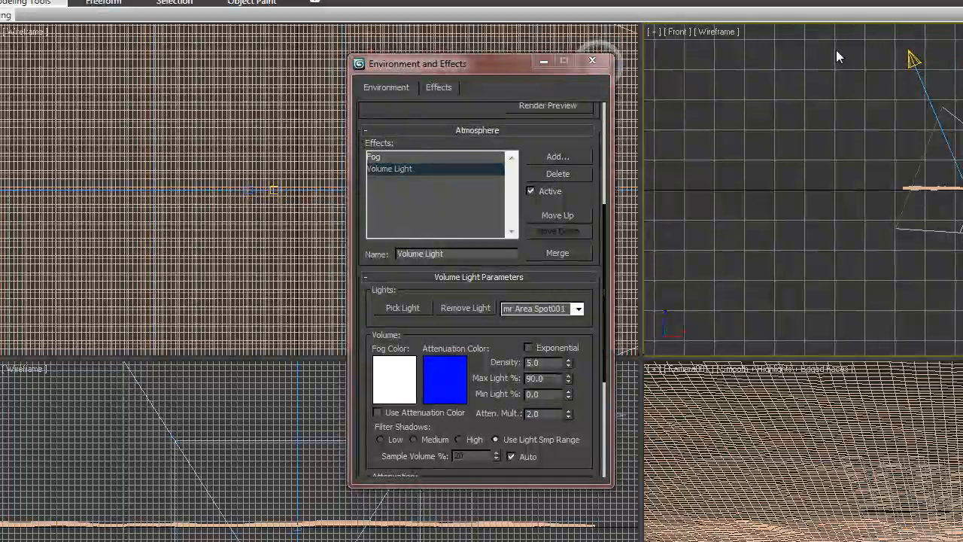
double_click(530, 362)
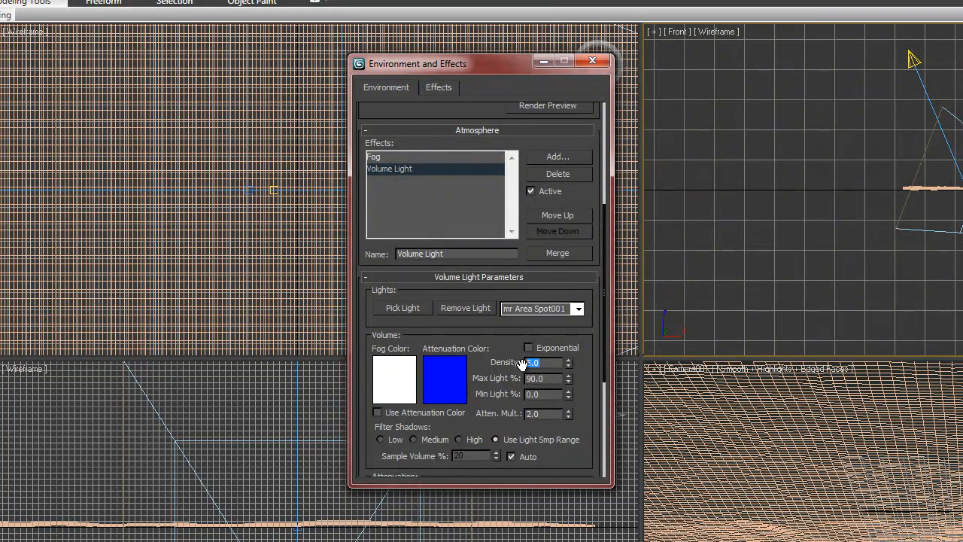
text(7)
key(Return)
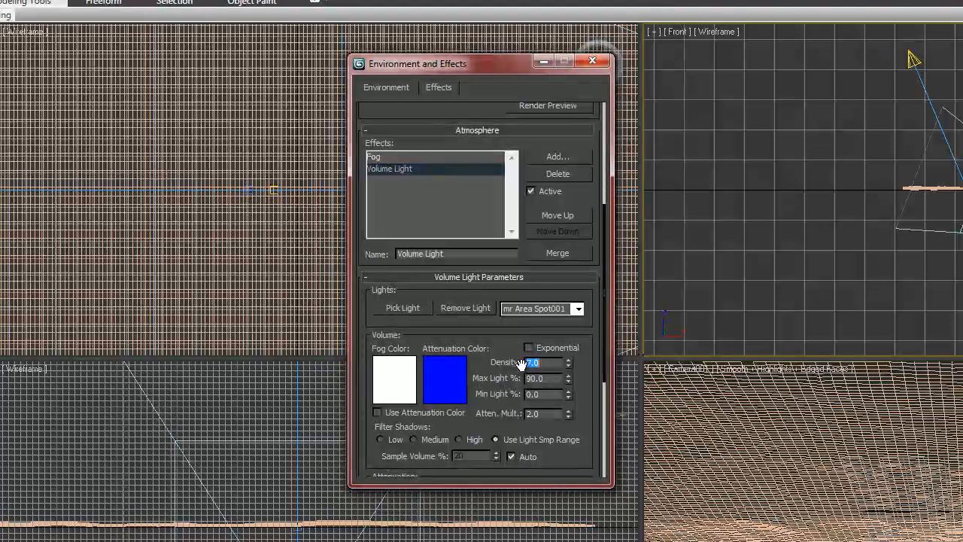
Render the Camera001 view to check the volume light, and close the rendered frame
right_click(752, 416)
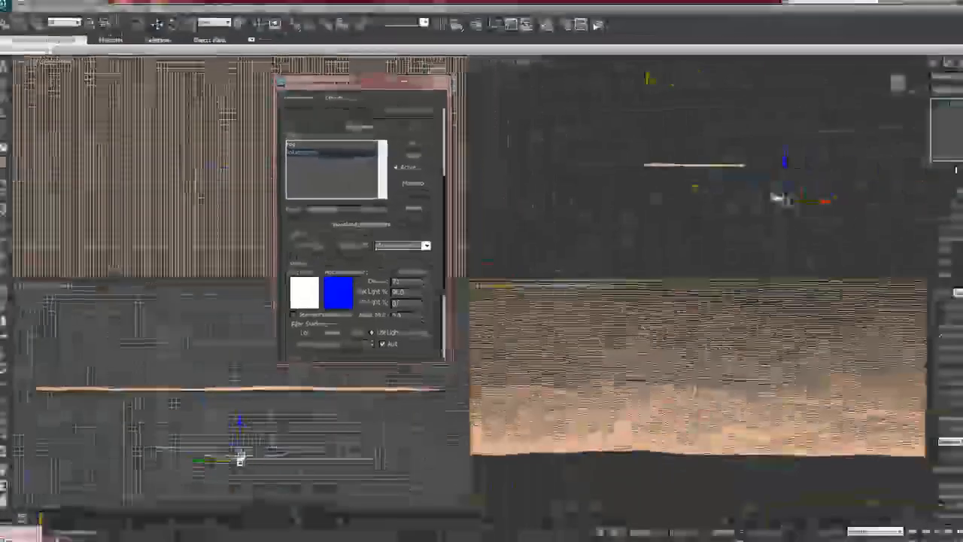
click(798, 0)
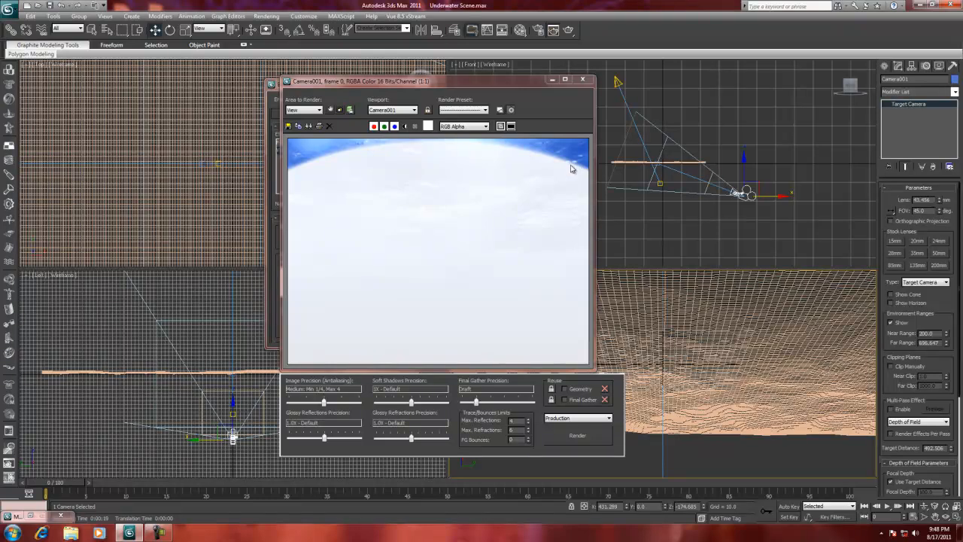
click(583, 81)
Widen the spotlight's cone to a hotspot of 68.2 and a falloff of 91.6
click(617, 82)
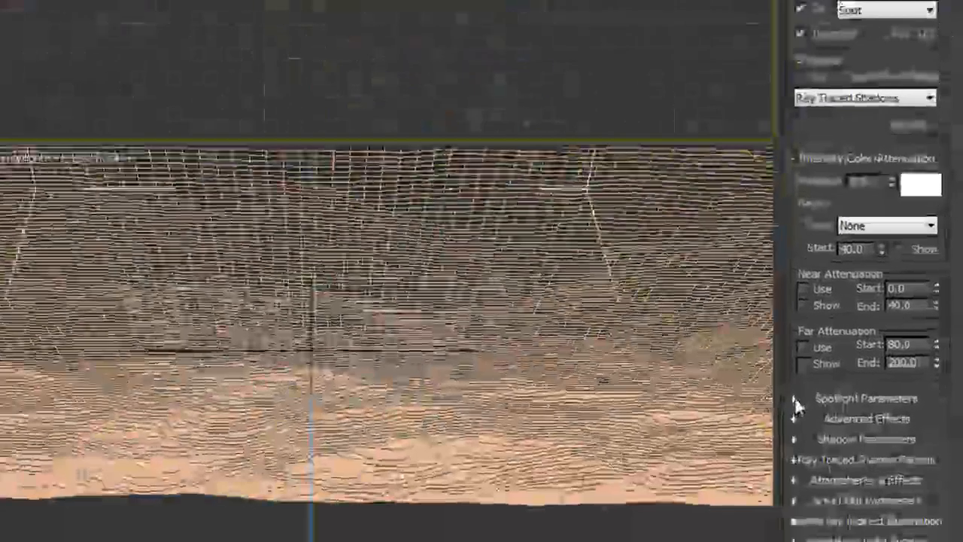
click(790, 380)
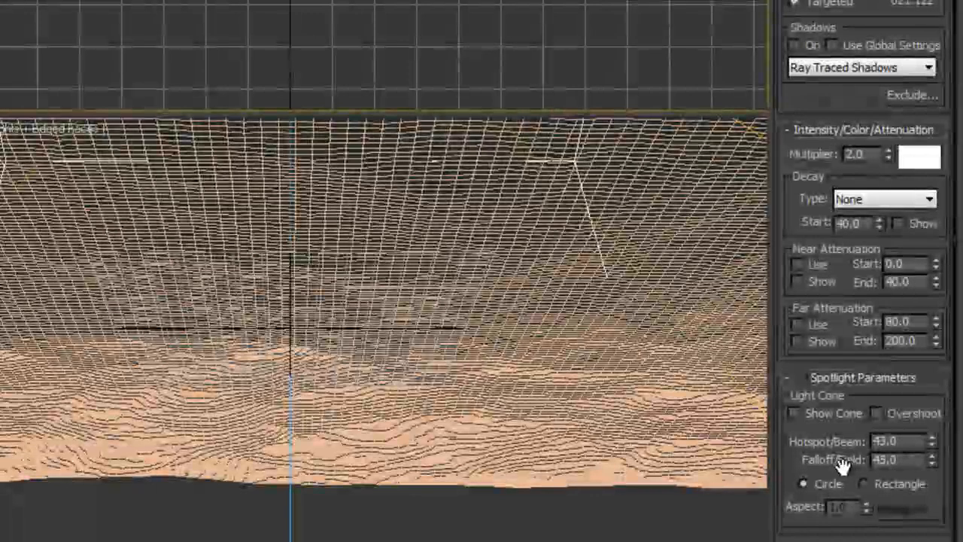
drag(933, 441, 894, 341)
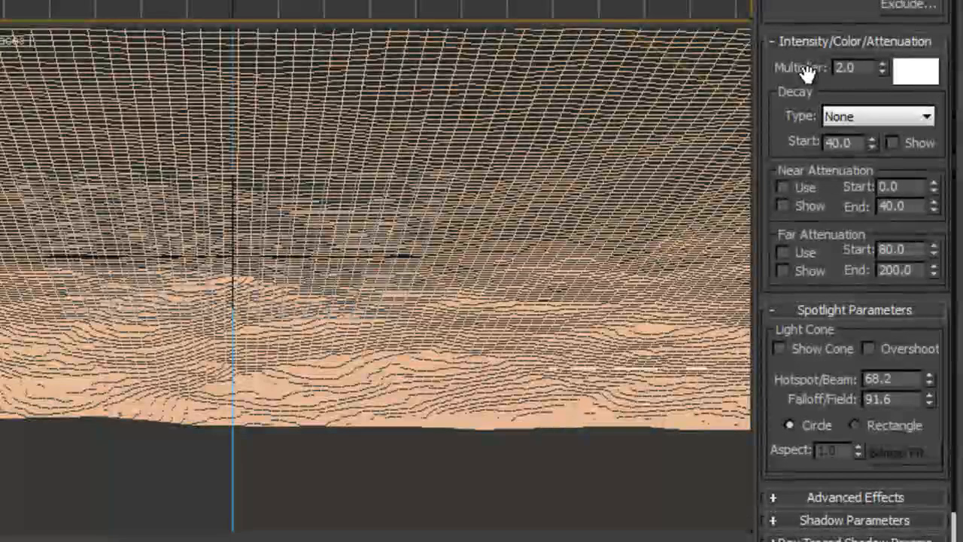
Set the spotlight's light color to blue with red 32, green 137 and blue 255
click(917, 75)
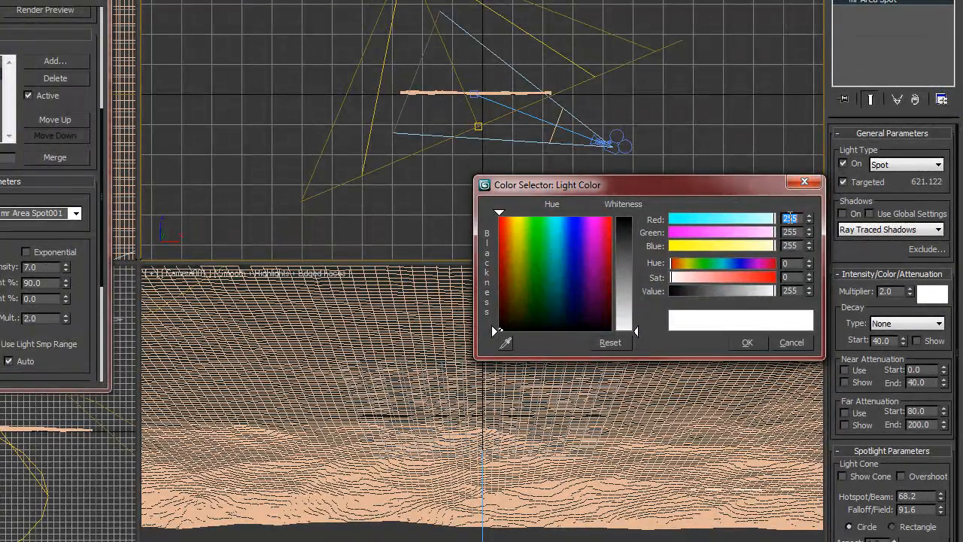
text(32)
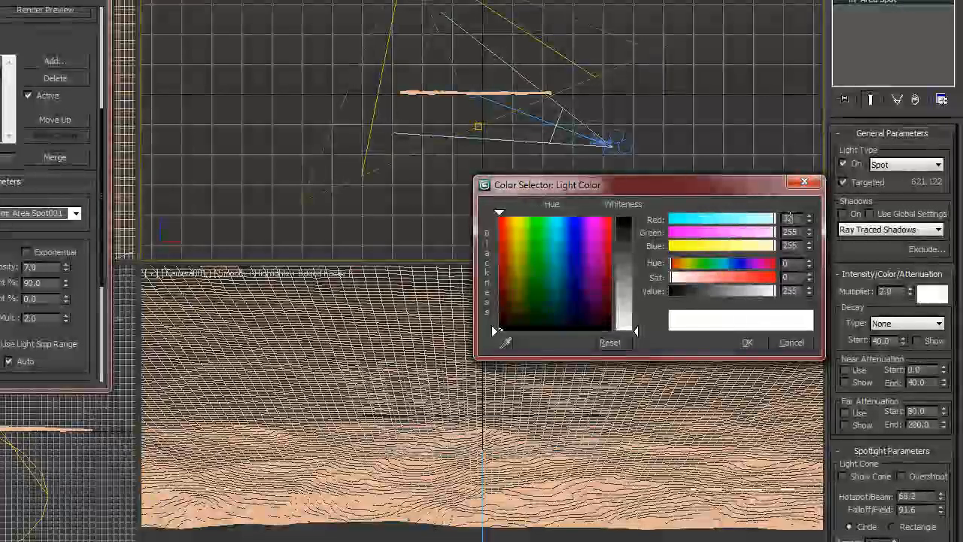
click(797, 234)
double_click(797, 235)
text(137)
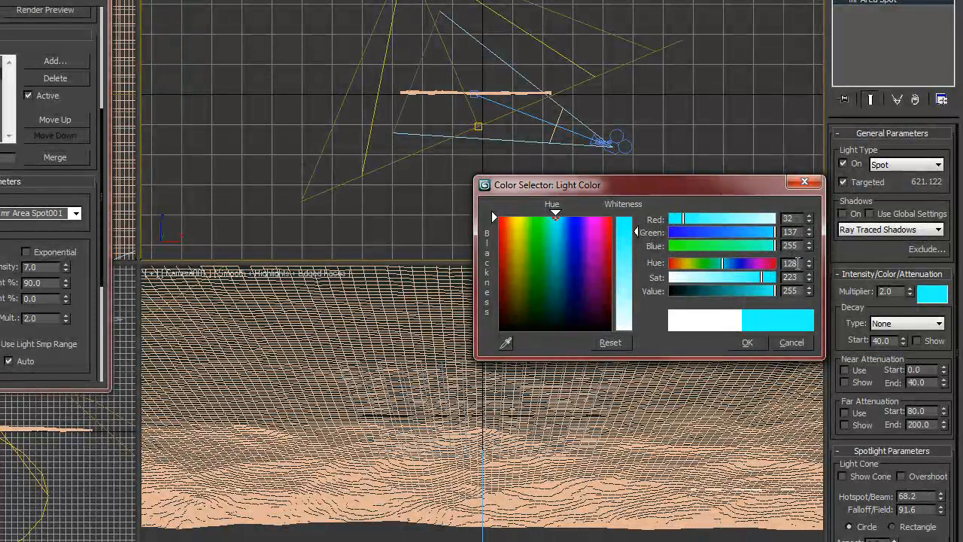
click(798, 245)
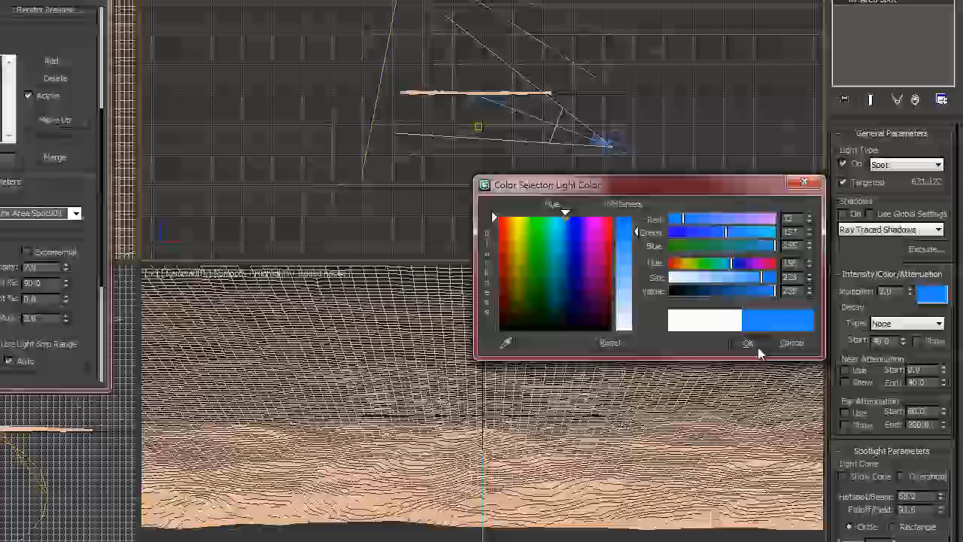
click(755, 346)
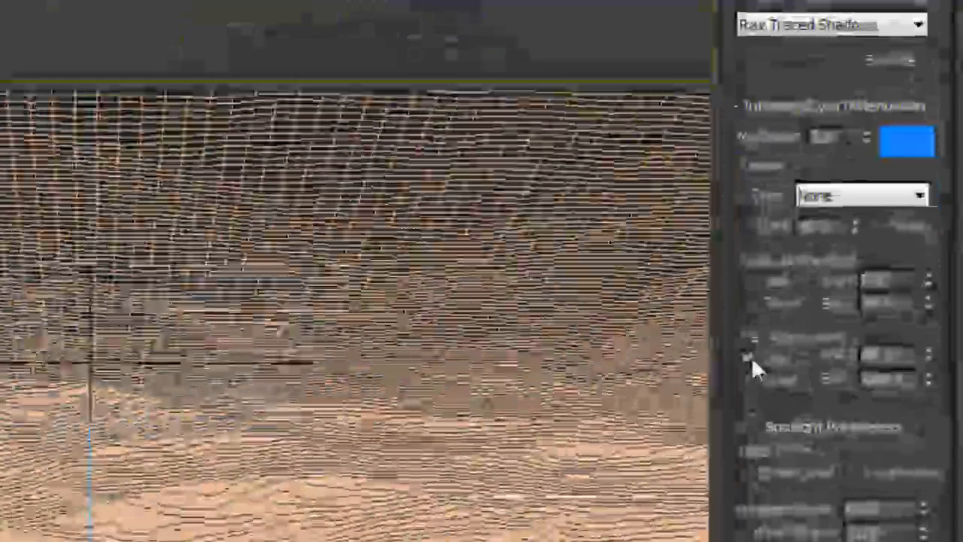
Enable the spotlight's far attenuation with a start of 430 and an end of 650
click(844, 412)
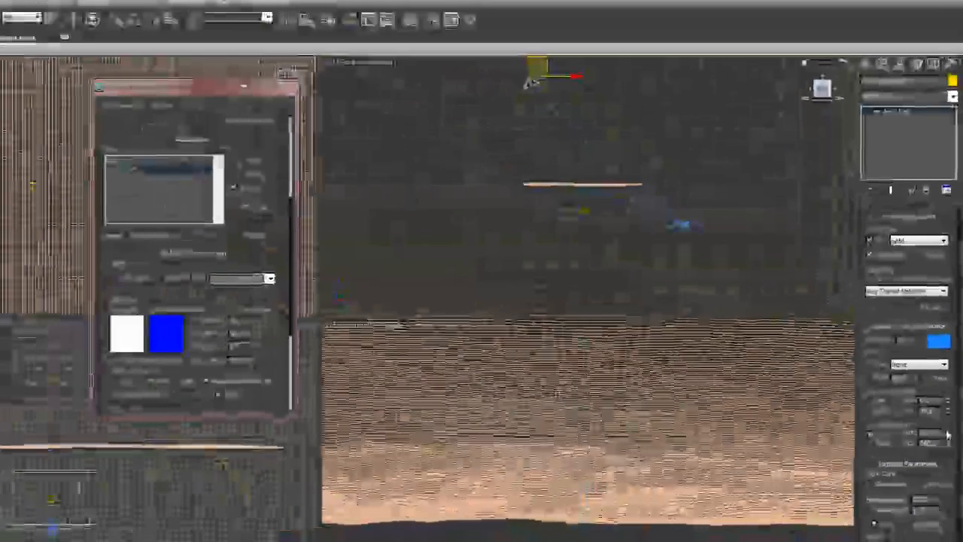
text(430)
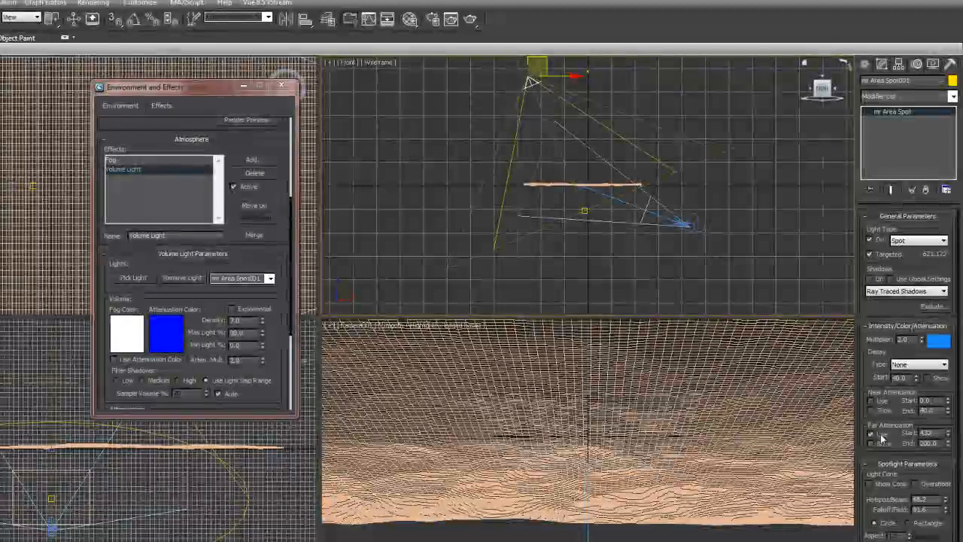
key(Tab)
text(6)
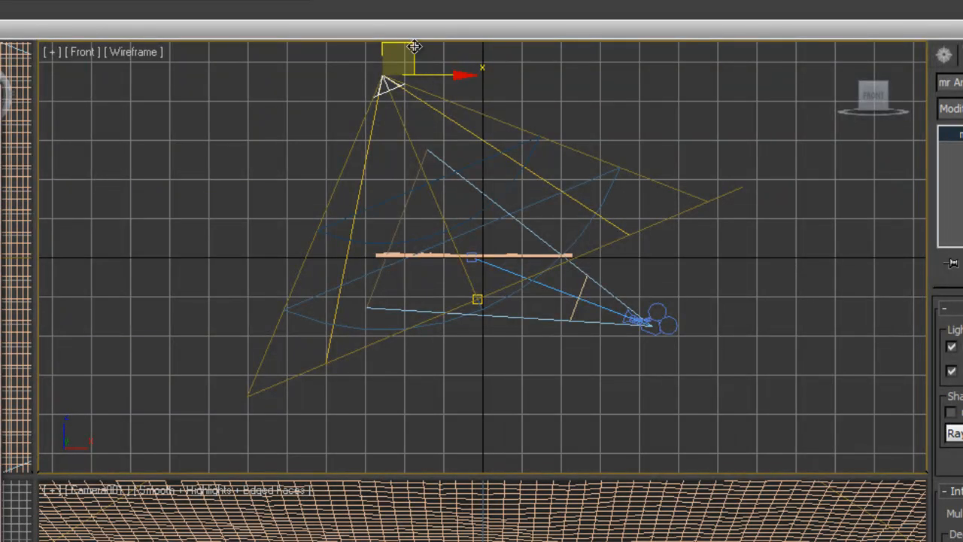
Move the spotlight closer above the water surface in the Front view and render the camera view
drag(415, 45, 474, 91)
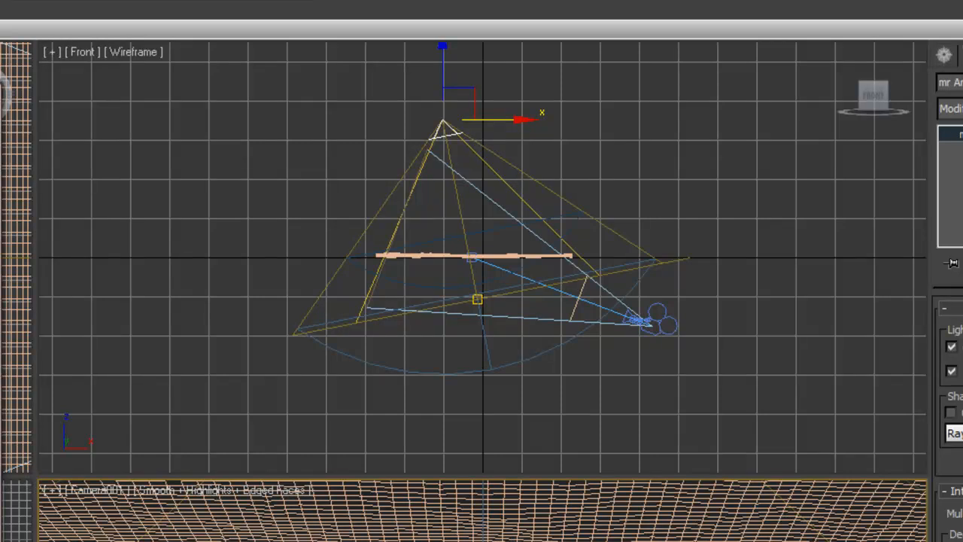
click(286, 2)
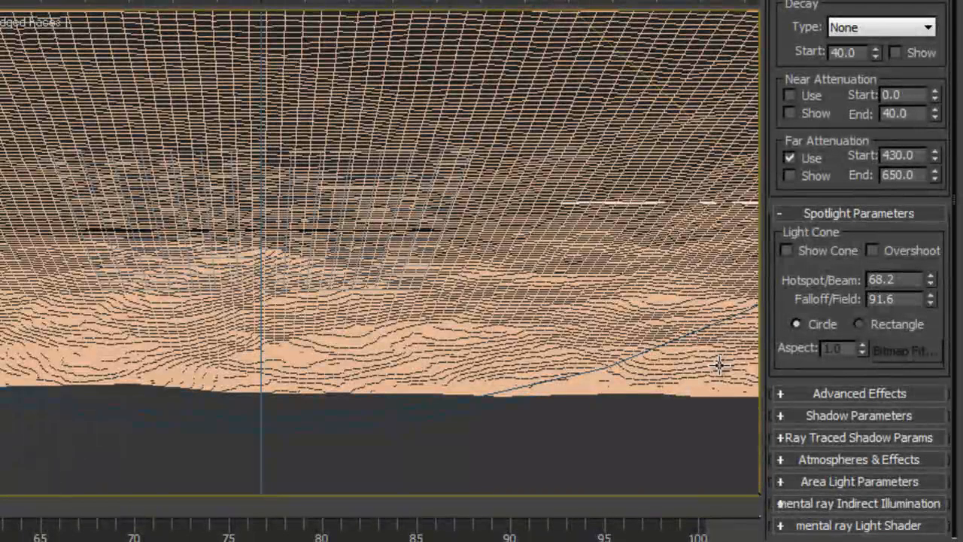
Enable the spotlight's projector map in its advanced effects and assign a Noise map to it
click(782, 393)
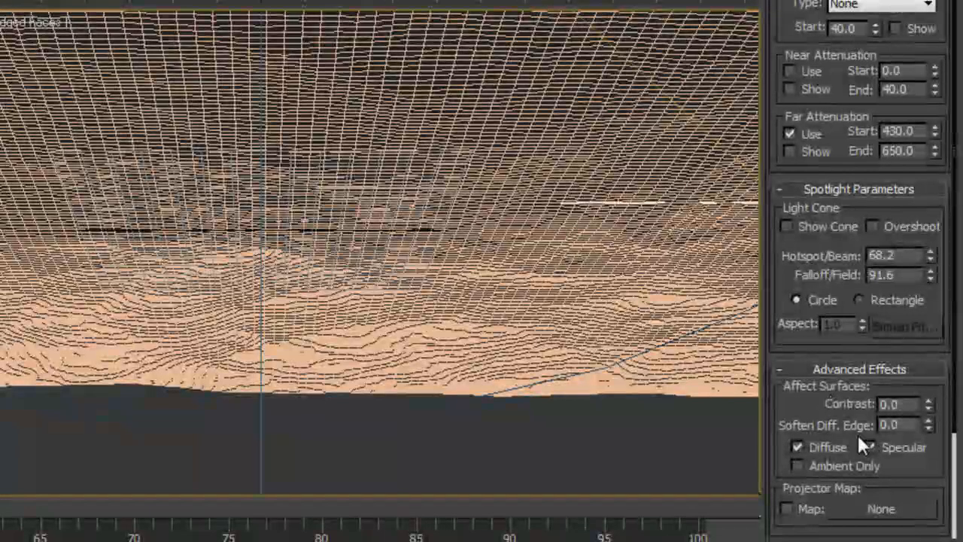
drag(902, 484, 896, 408)
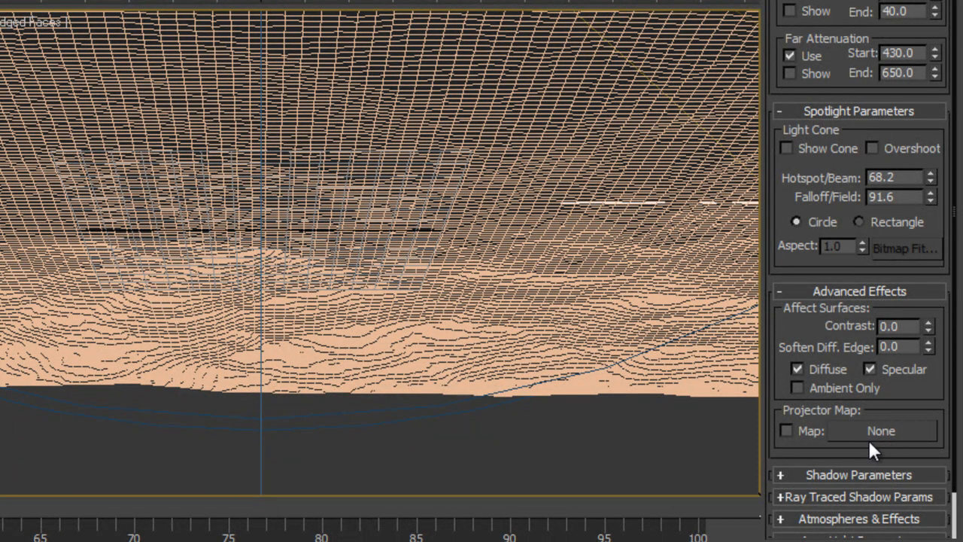
click(787, 432)
click(889, 427)
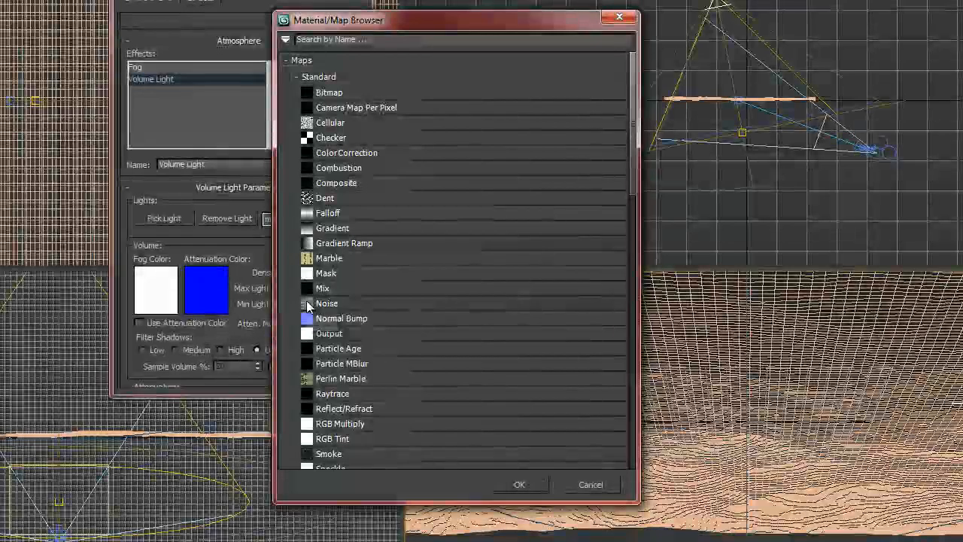
double_click(323, 303)
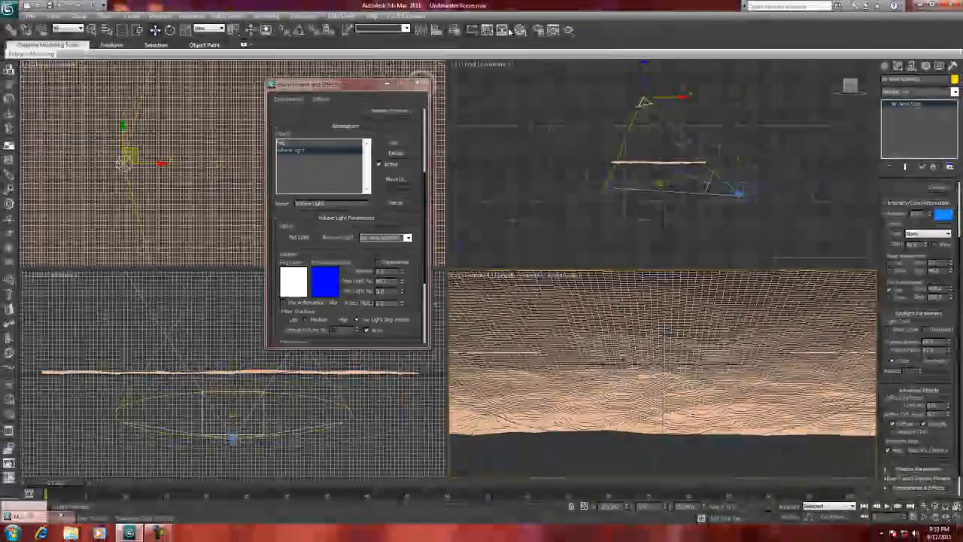
Place the spotlight's Noise projector map as an instance in an unused Material Editor sample slot
click(520, 30)
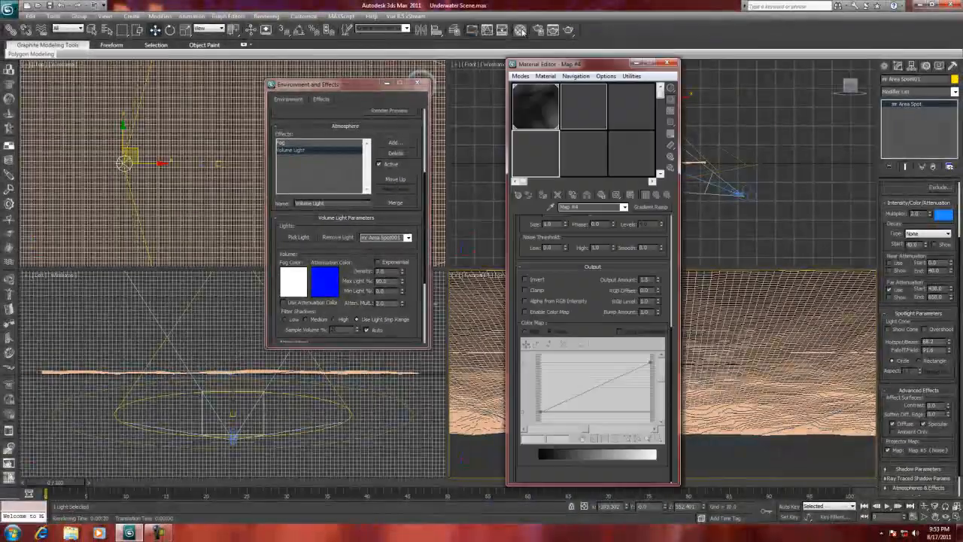
drag(601, 66, 206, 60)
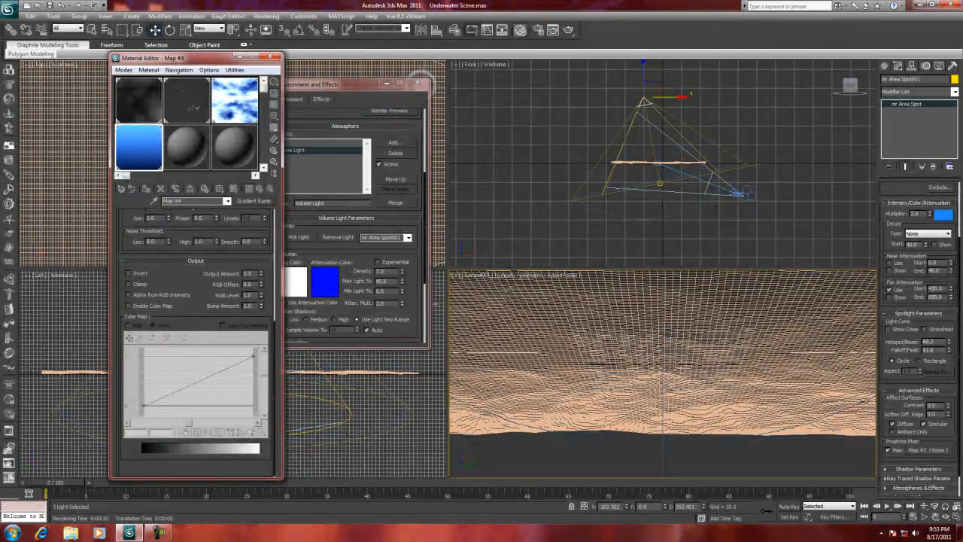
drag(929, 452, 187, 148)
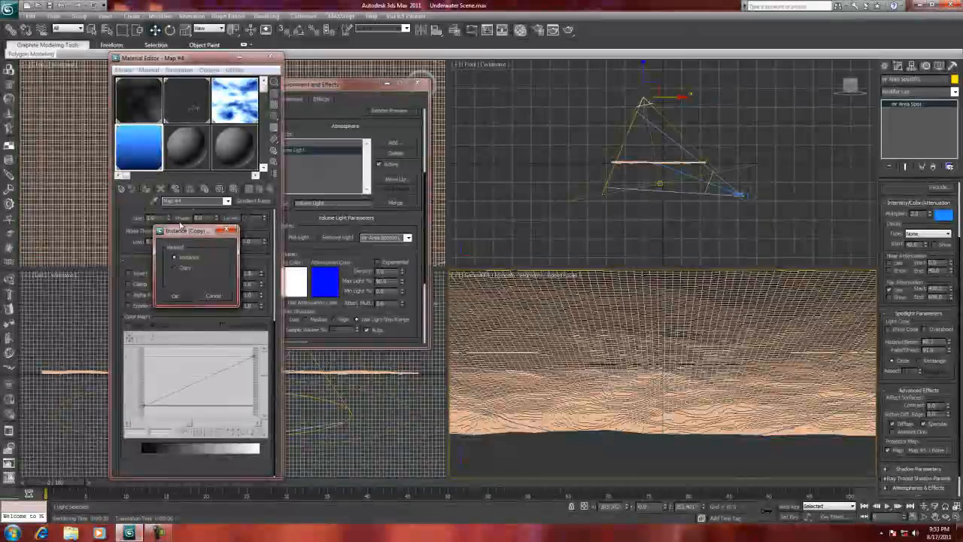
click(186, 298)
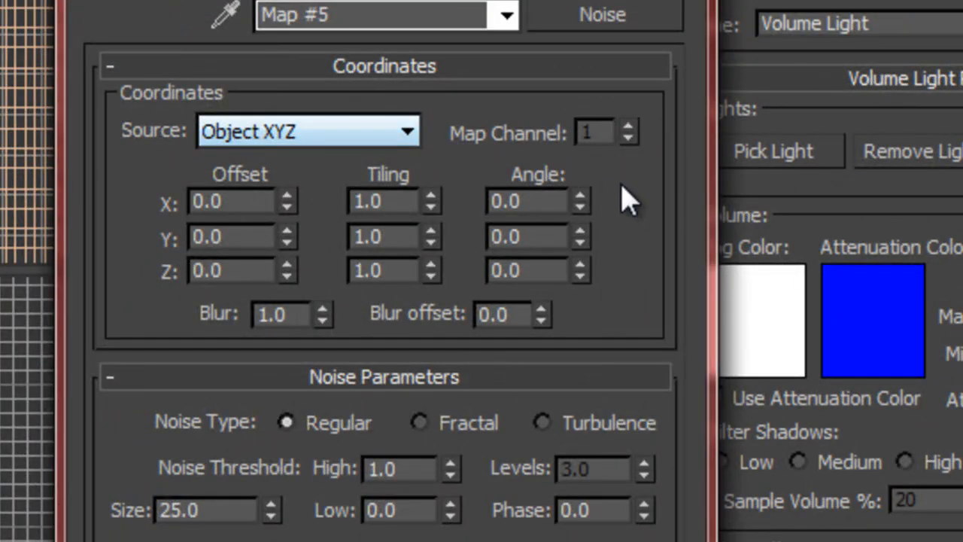
Set the Noise map's coordinate source to Explicit Map Channel and its noise type to Turbulence with 10 levels
click(411, 137)
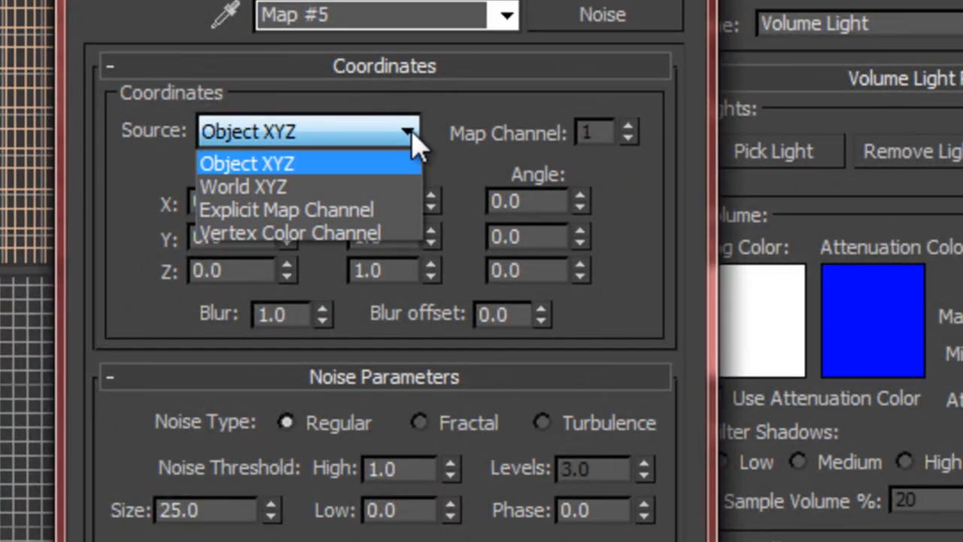
click(364, 209)
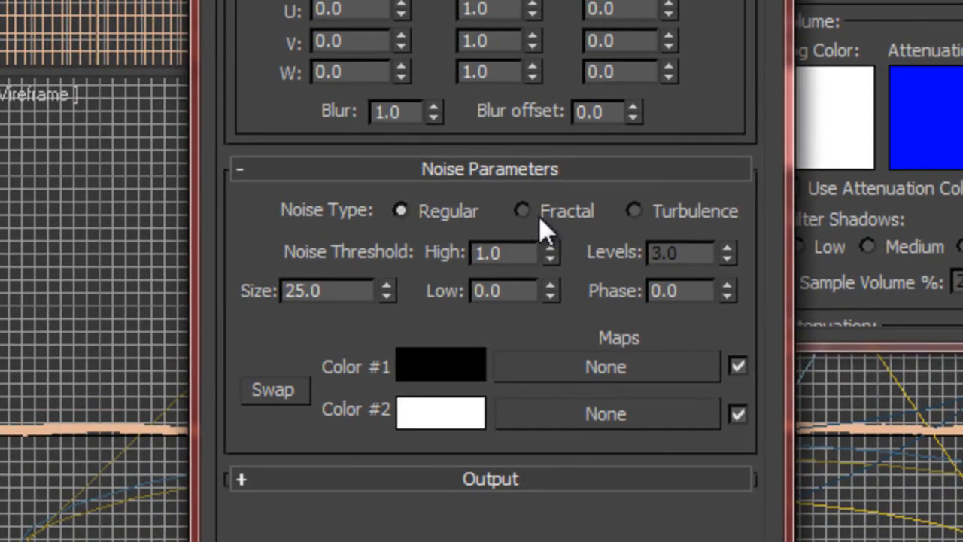
click(634, 212)
drag(681, 253, 615, 257)
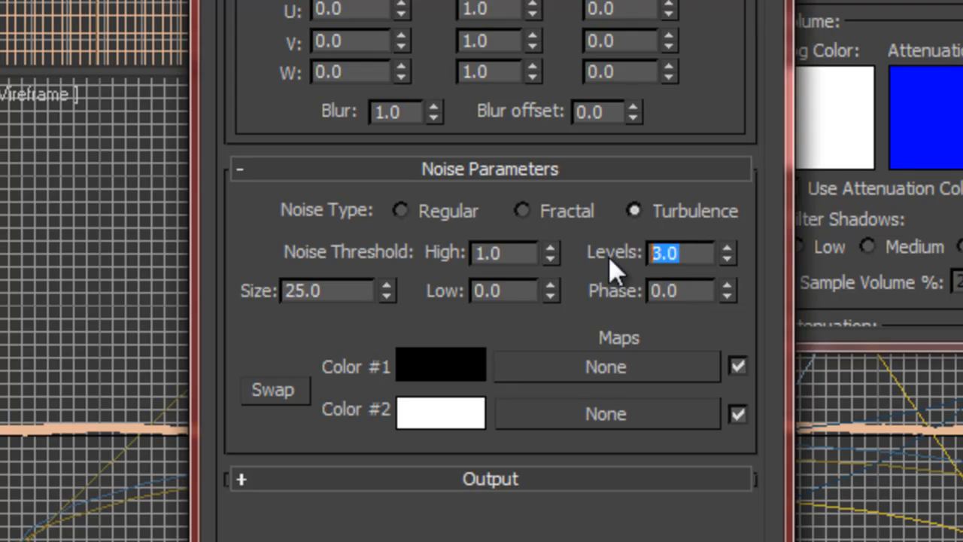
text(10)
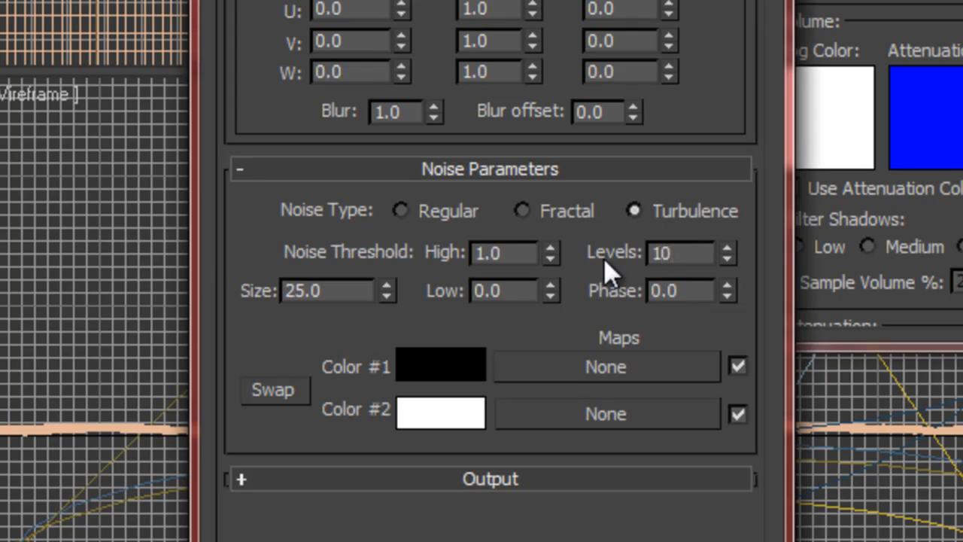
key(Return)
Set the Noise map's size to 0.5 and its low noise threshold to 0.35
drag(336, 293, 227, 296)
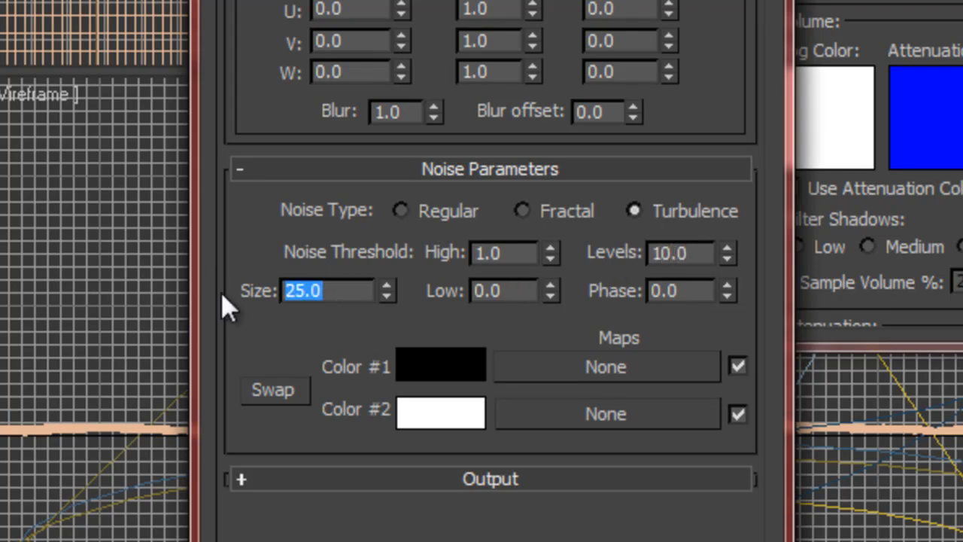
text(.5)
key(Return)
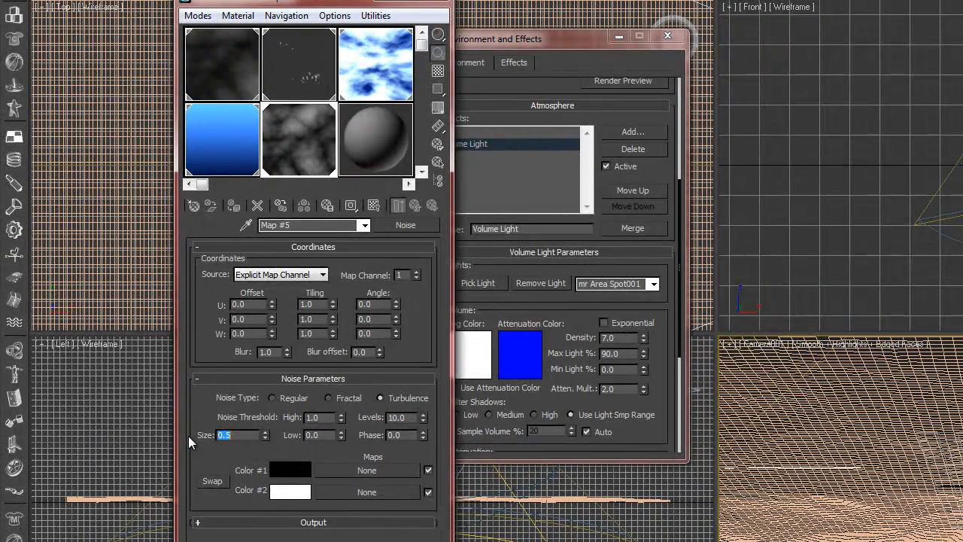
drag(324, 435, 288, 431)
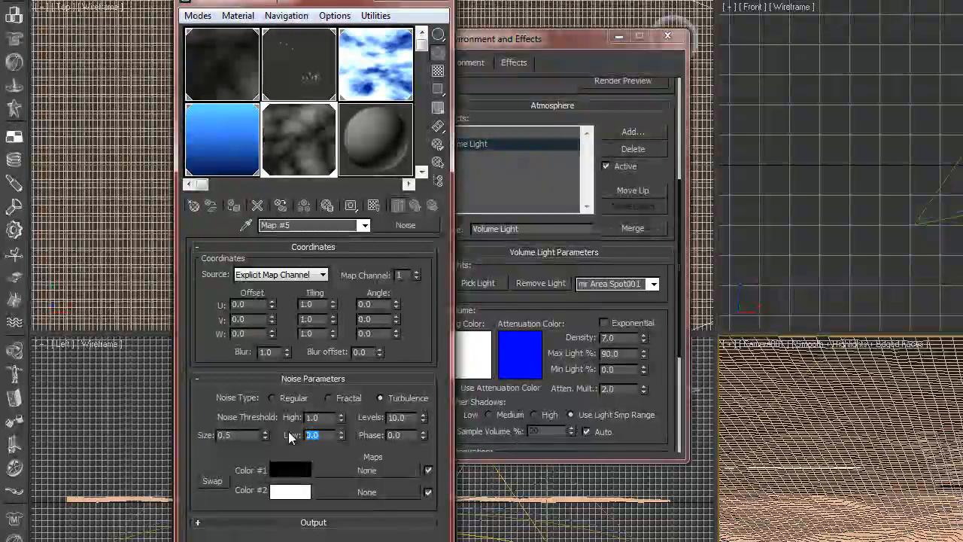
text(.35)
key(Return)
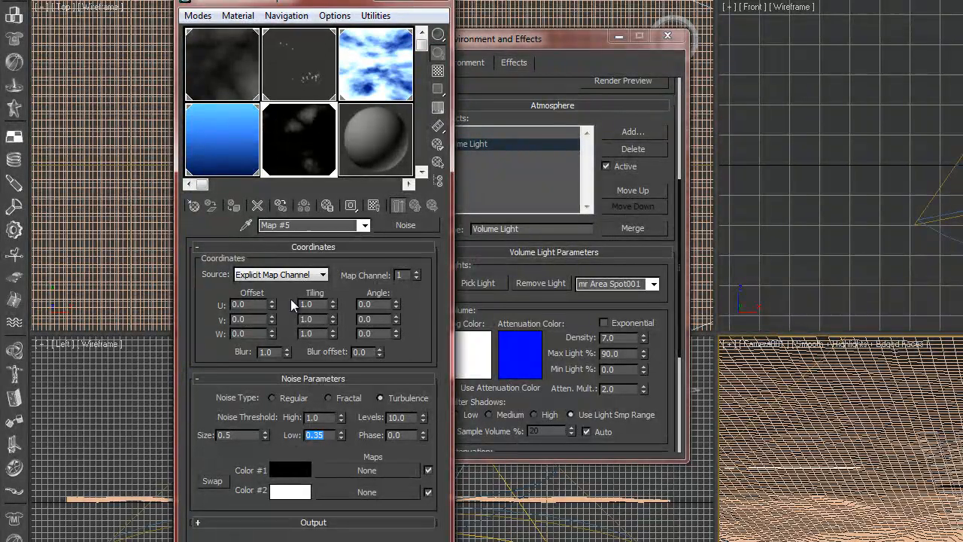
Try higher and lower values for the Noise map's low threshold, and set it back to 0.35
drag(343, 436, 341, 398)
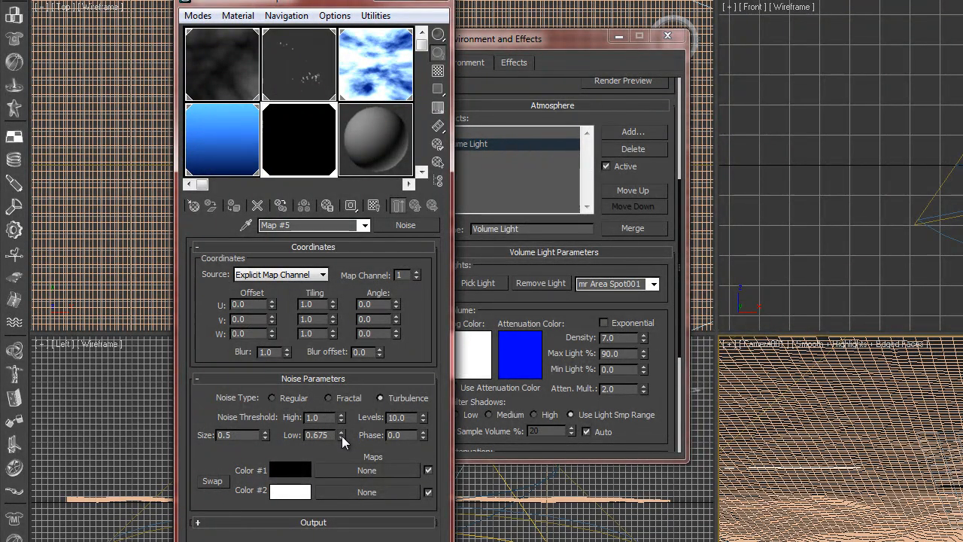
drag(342, 436, 345, 509)
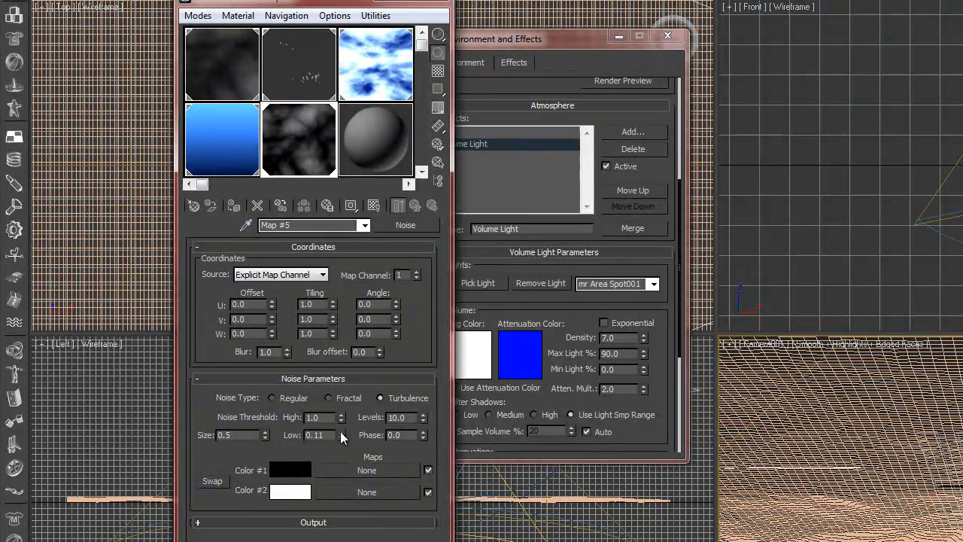
drag(341, 435, 341, 429)
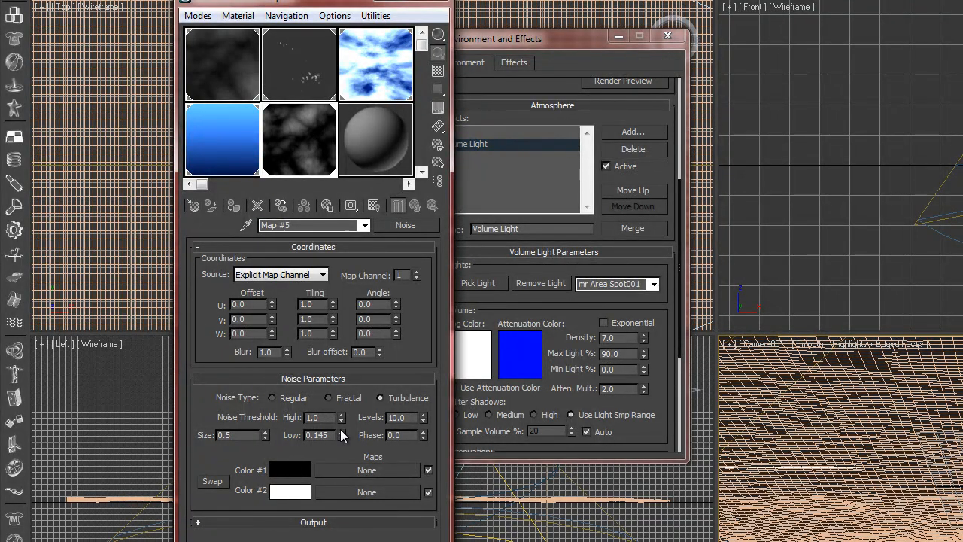
drag(332, 435, 307, 435)
key(BackSpace)
text(0.35)
key(Return)
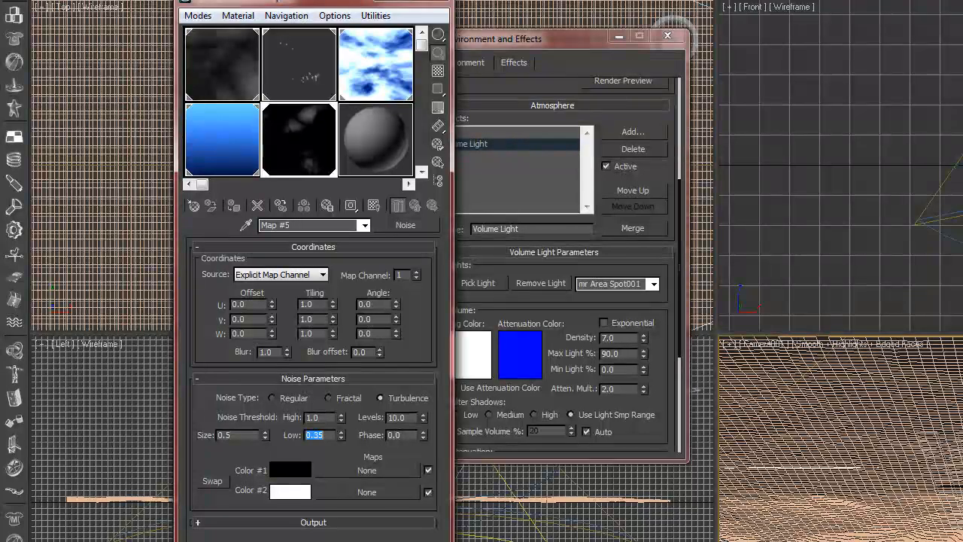
Render the camera view with the adjusted Noise projector map
click(22, 1)
click(59, 67)
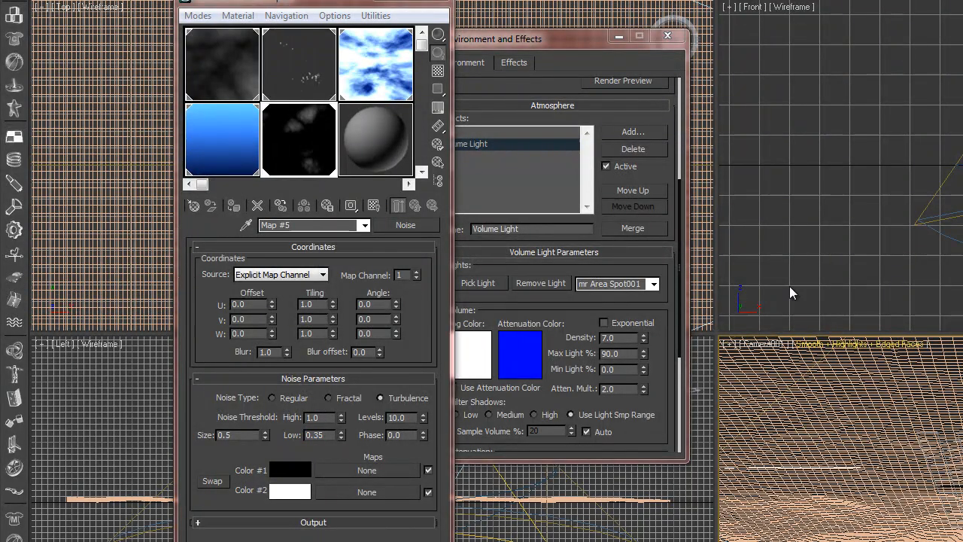
key(shift+q)
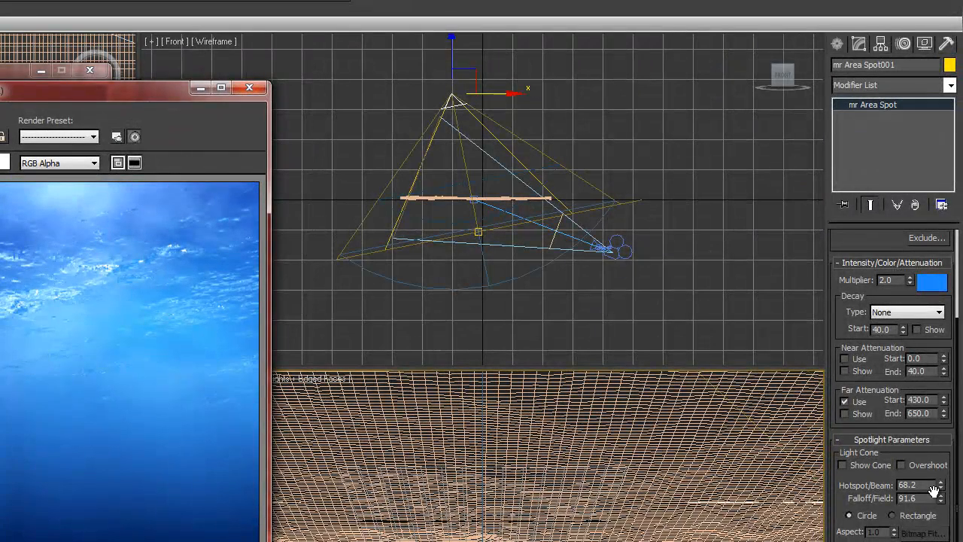
Narrow the spotlight's cone to a hotspot of 67.3 and falloff of 72.8, and raise its far attenuation end to 793
click(942, 489)
drag(941, 489, 942, 506)
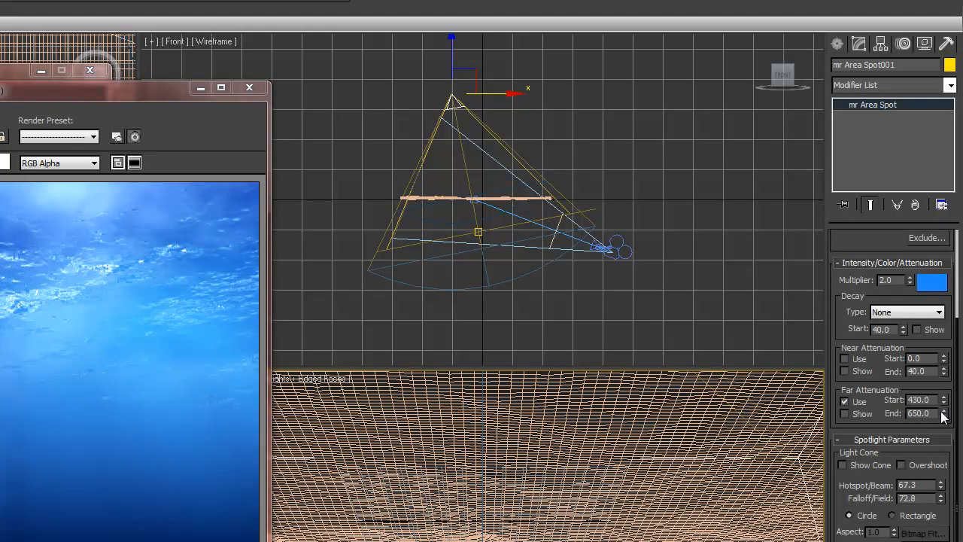
drag(943, 414, 945, 387)
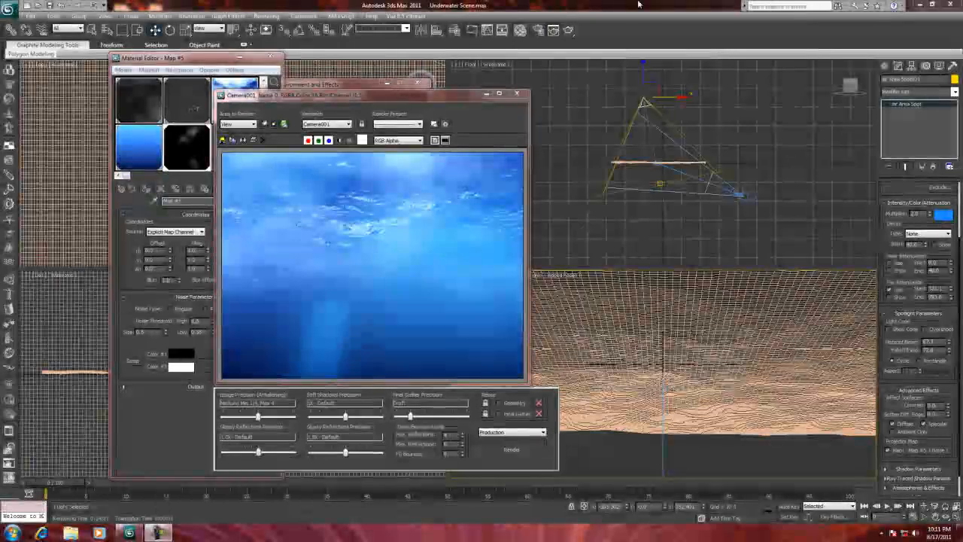
Close the rendered frame and minimize the Material Editor and the Environment and Effects dialog
click(517, 92)
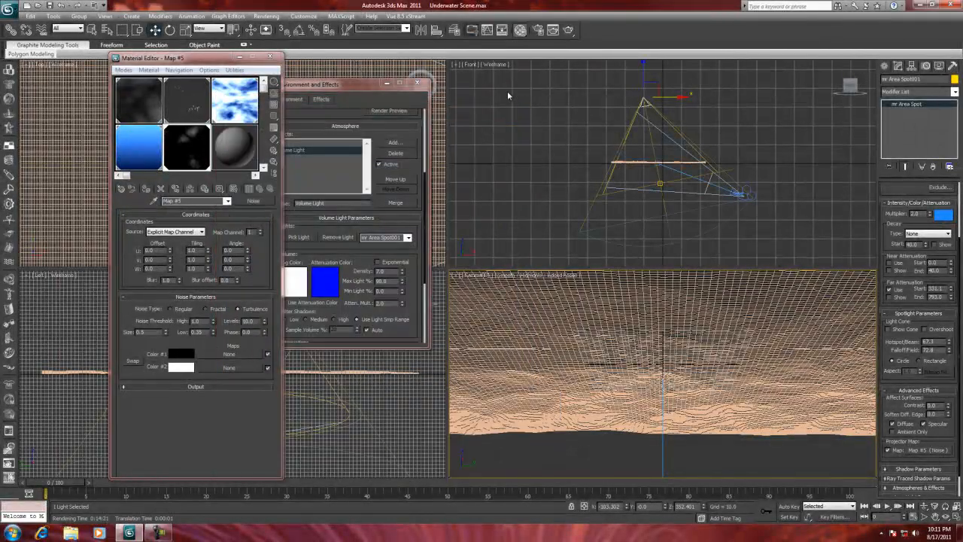
click(240, 58)
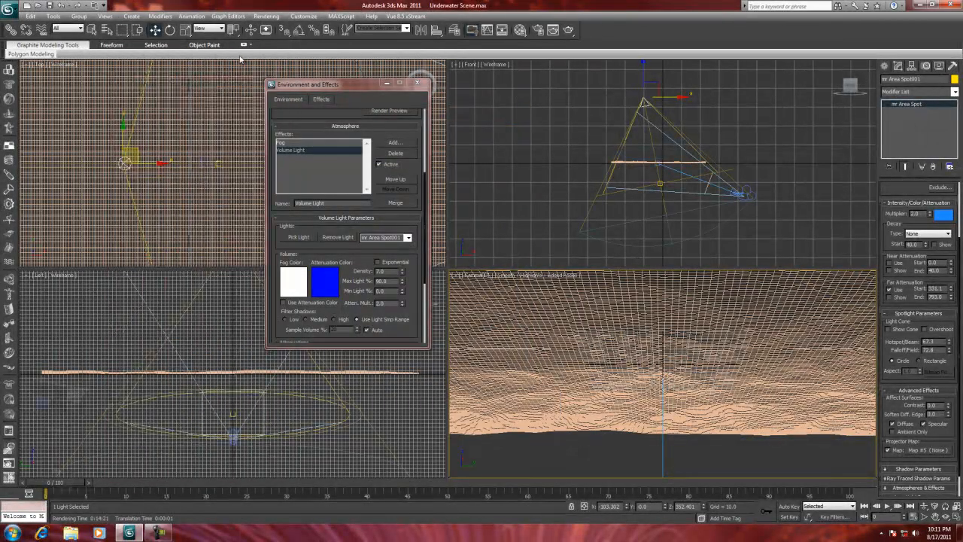
click(389, 85)
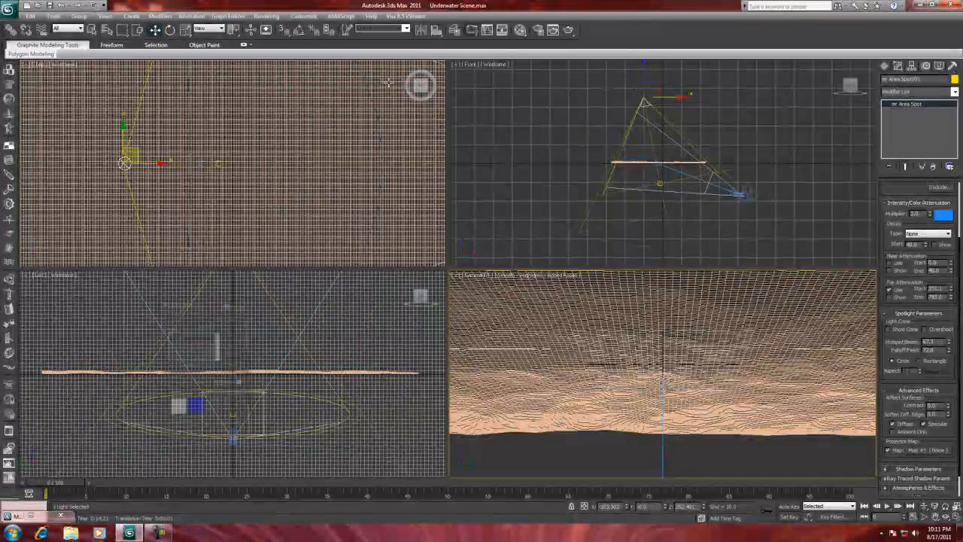
Create a PCloud particle system below the water surface in the Front view, about 180 long, 554 wide and 742 high
click(886, 66)
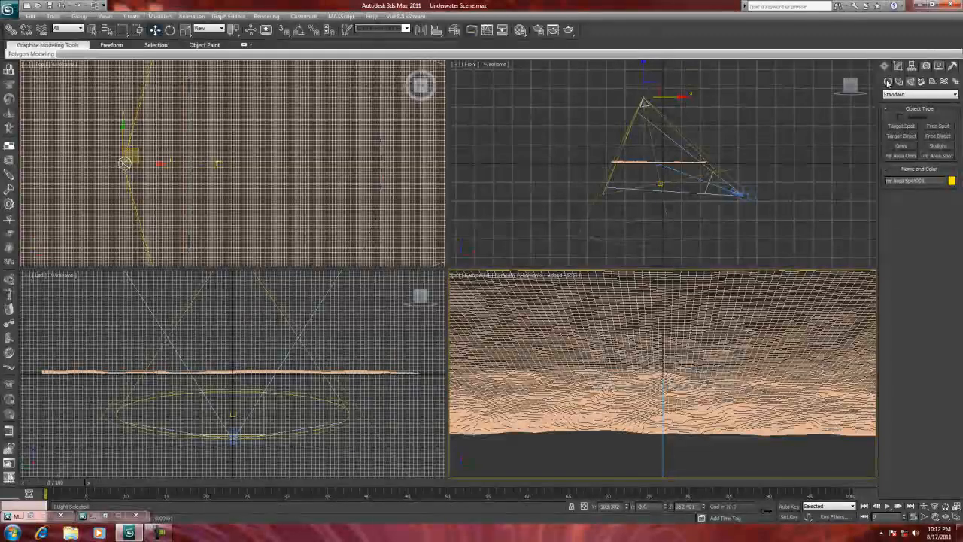
click(887, 80)
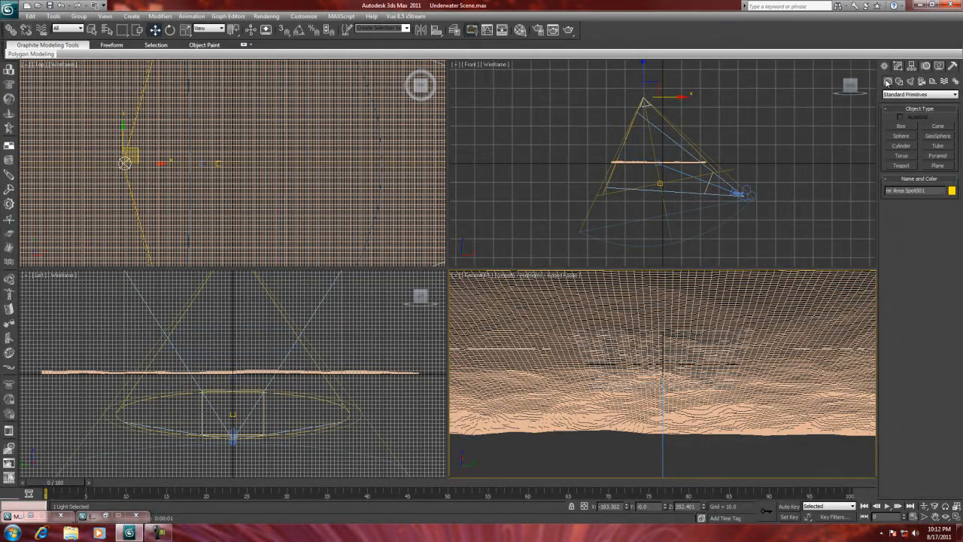
click(955, 94)
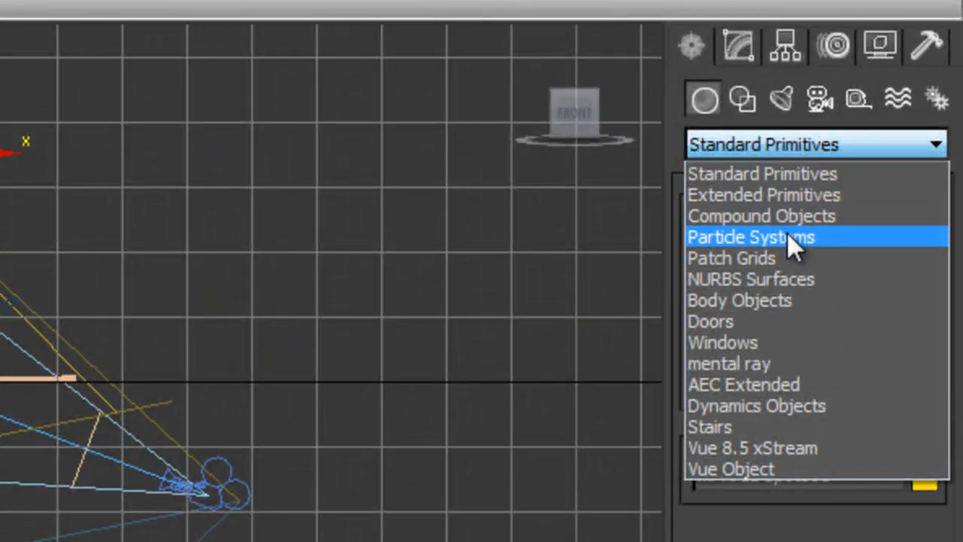
click(789, 232)
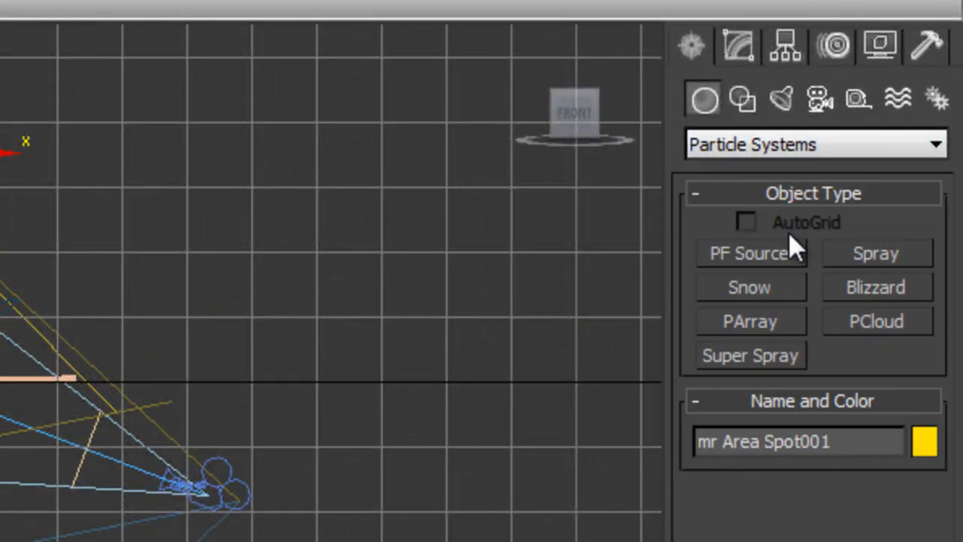
click(862, 325)
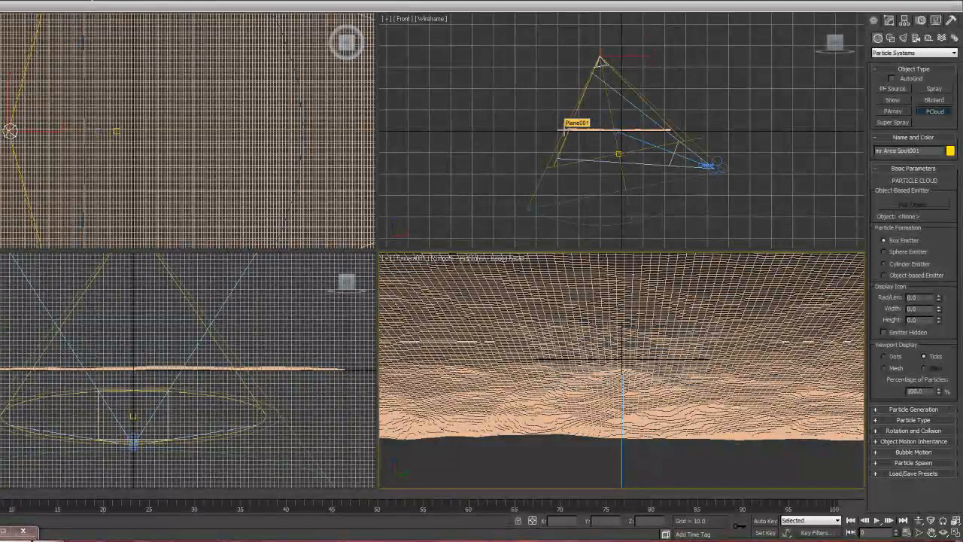
drag(564, 129, 682, 172)
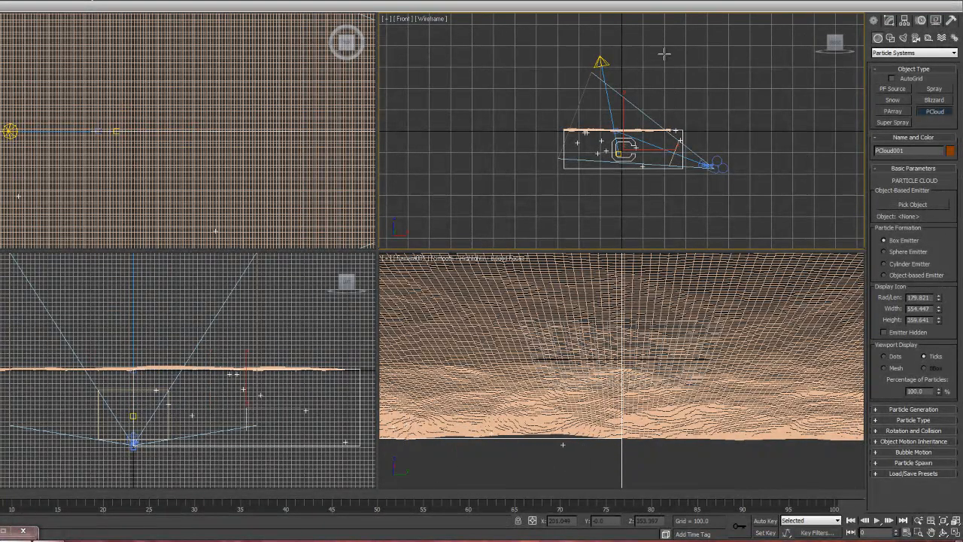
click(650, 13)
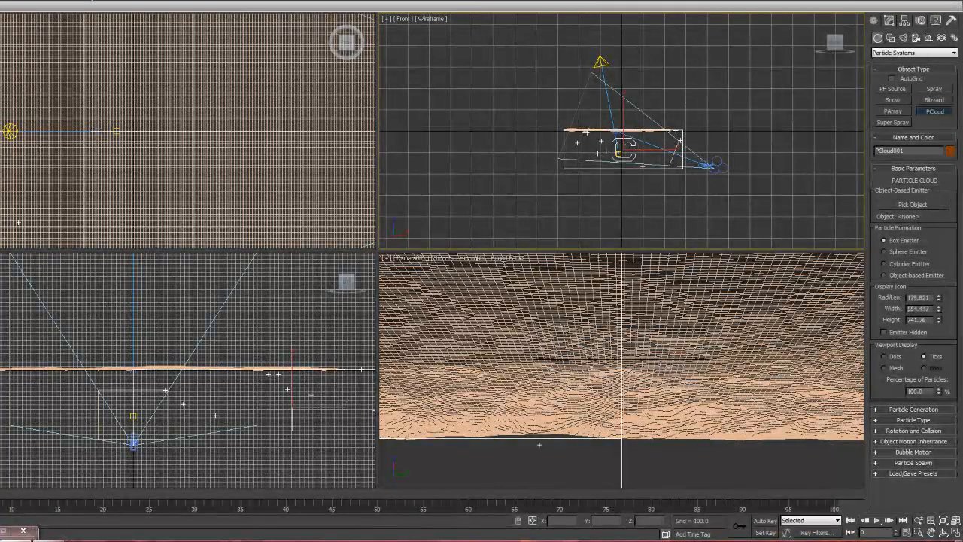
right_click(540, 42)
Center the particle cloud on the water plane in the Top view and scale its long axis to about 90 percent
middle_click(158, 137)
scroll(158, 137, down, 6)
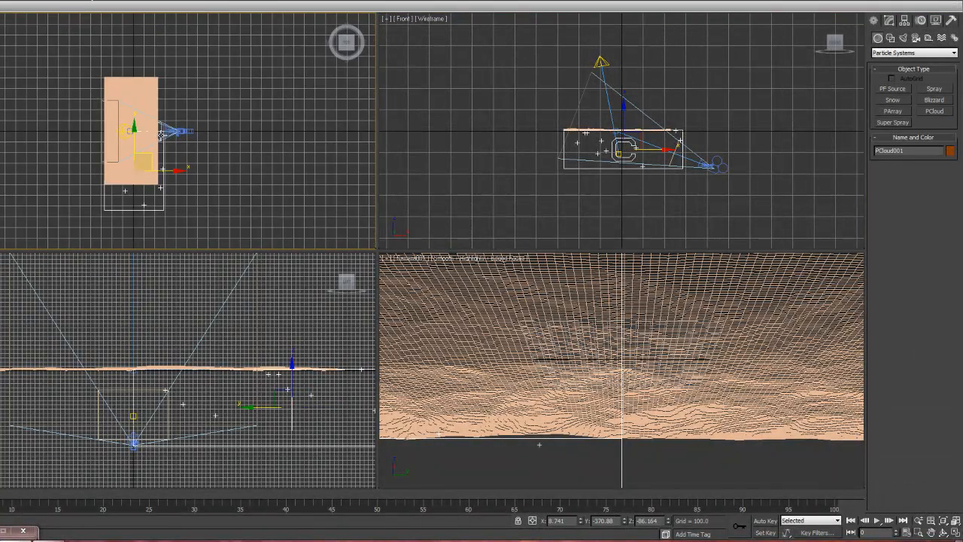
drag(133, 147, 128, 90)
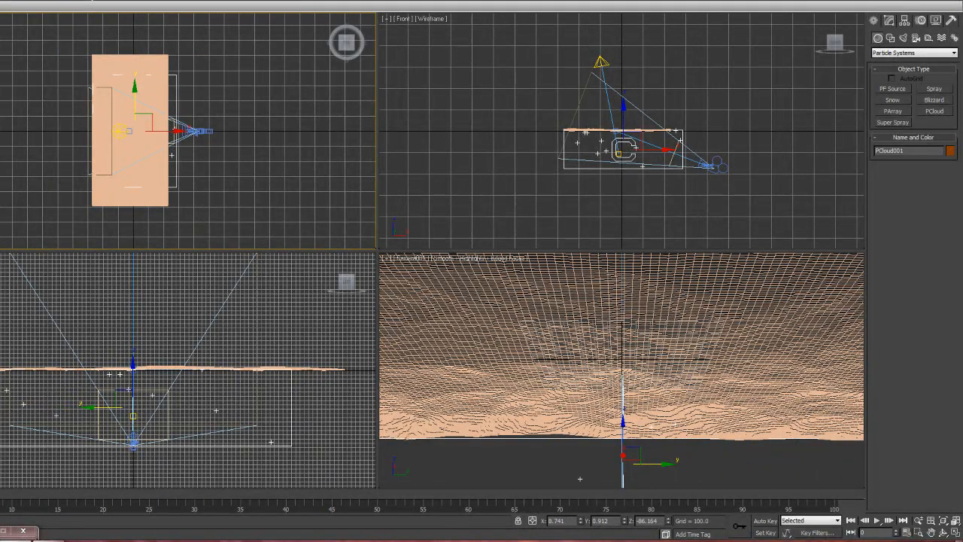
key(r)
drag(133, 86, 136, 89)
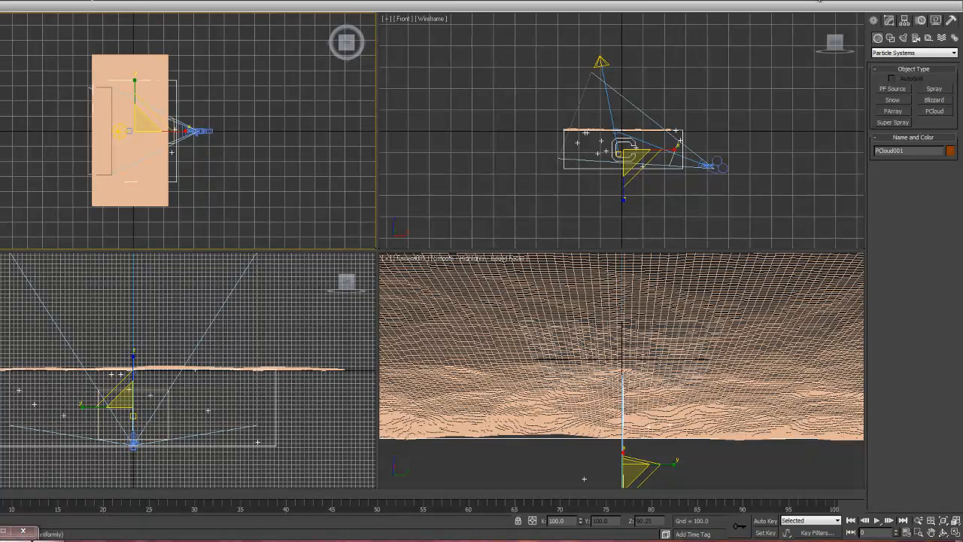
Set the particle cloud's Rad/Len to 230, width to 700 and height to 480, and rotate it about 90 degrees around the vertical axis
click(888, 21)
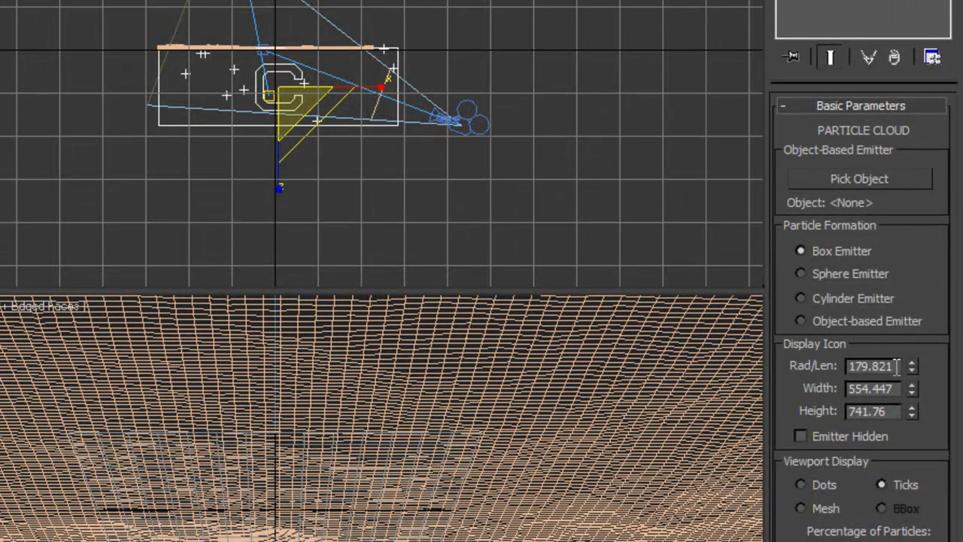
drag(894, 367, 821, 370)
text(230)
key(Return)
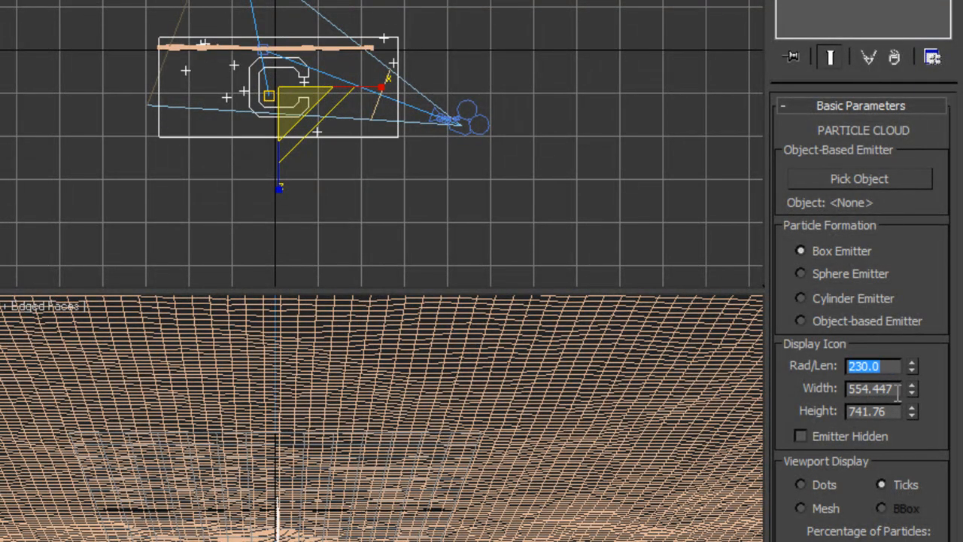
key(Tab)
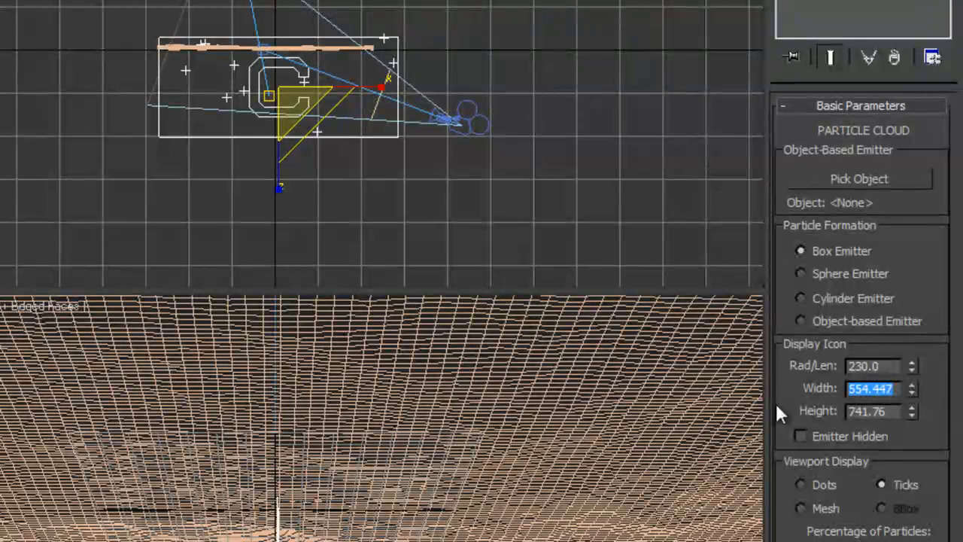
text(700)
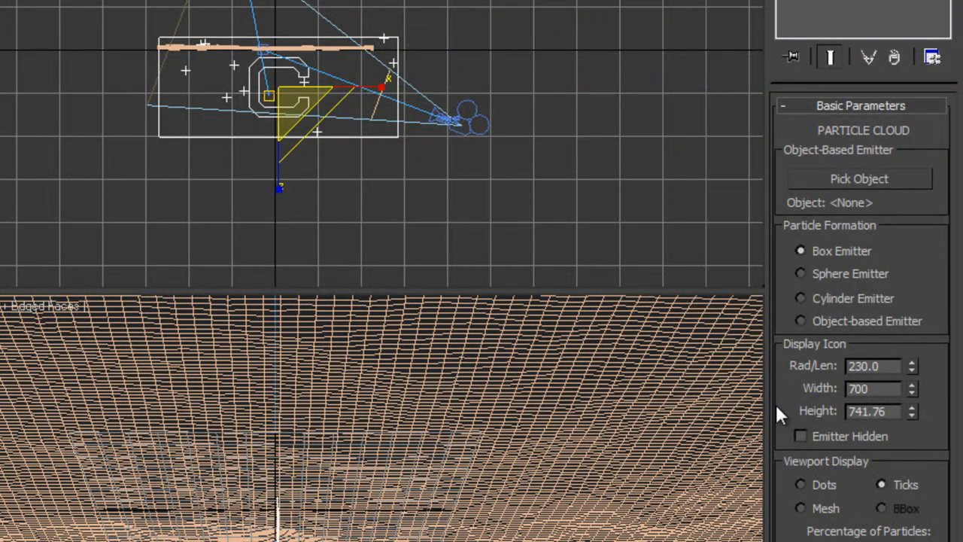
key(Tab)
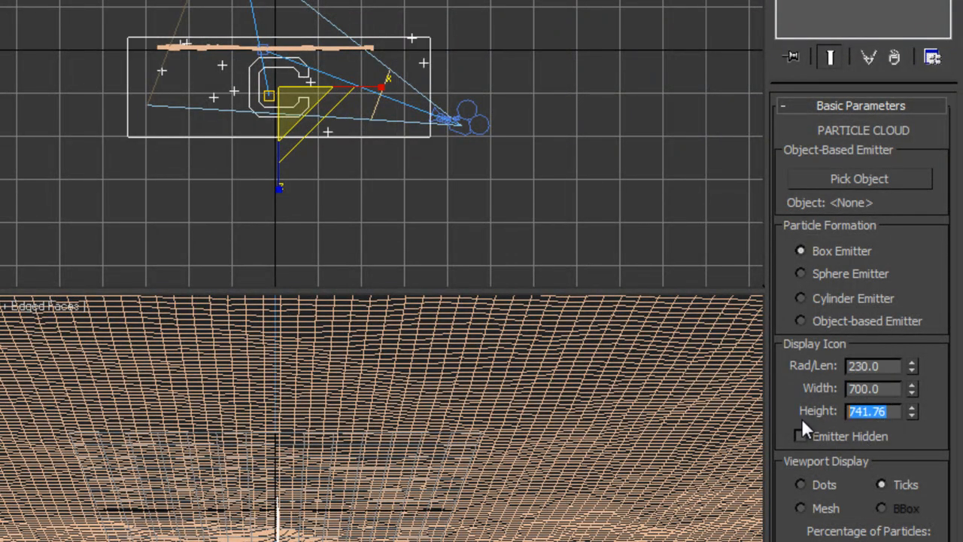
text(480)
key(Return)
key(e)
drag(324, 86, 434, 87)
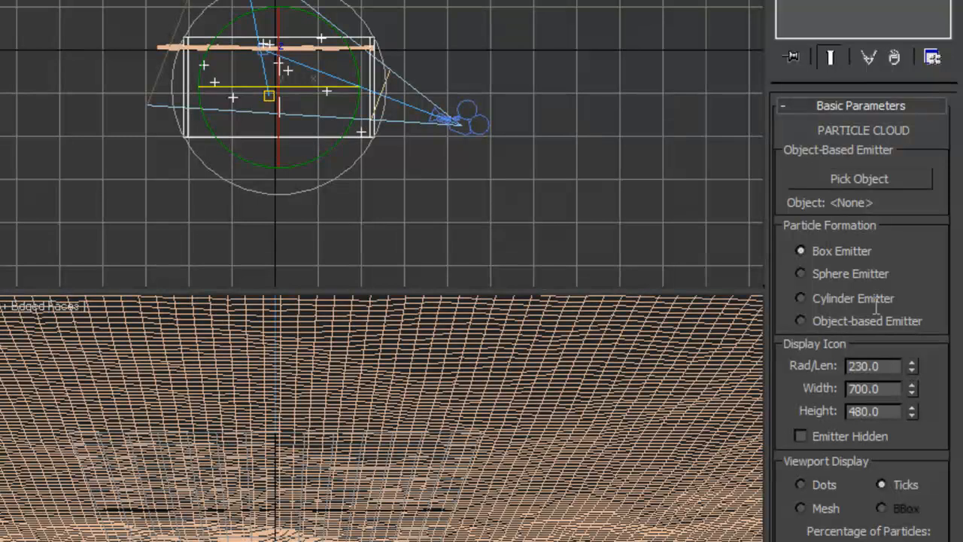
Set the particle cloud's Use Rate quantity to 1000
scroll(784, 468, down, 5)
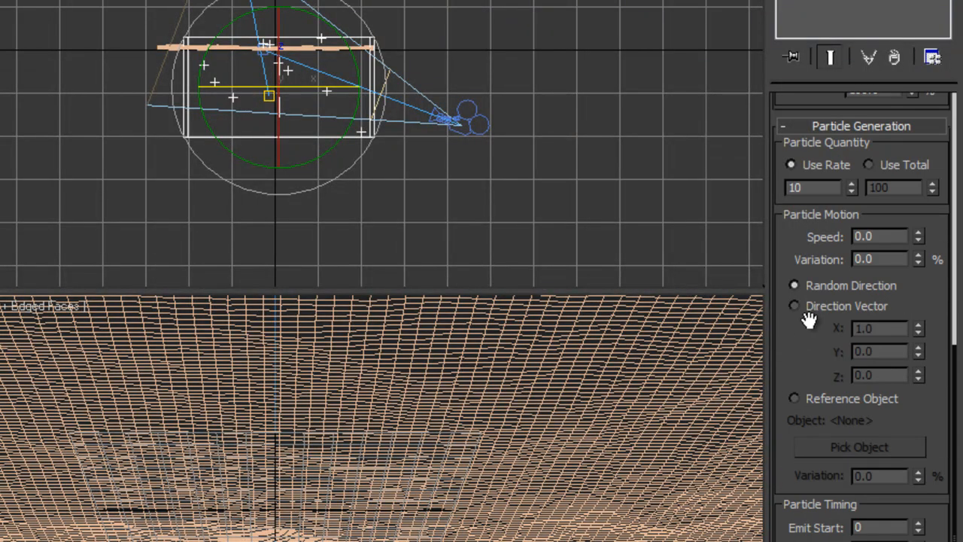
drag(802, 187, 726, 217)
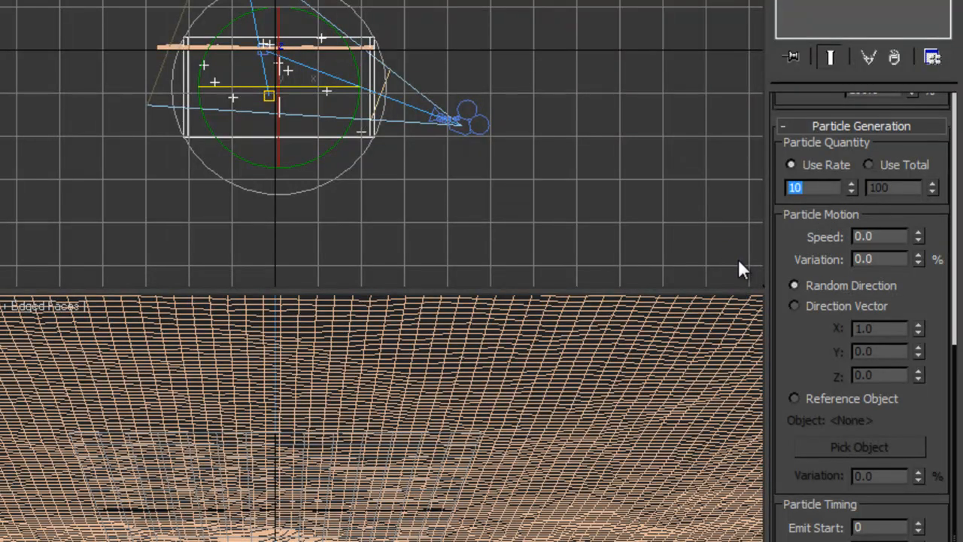
text(1000)
key(Return)
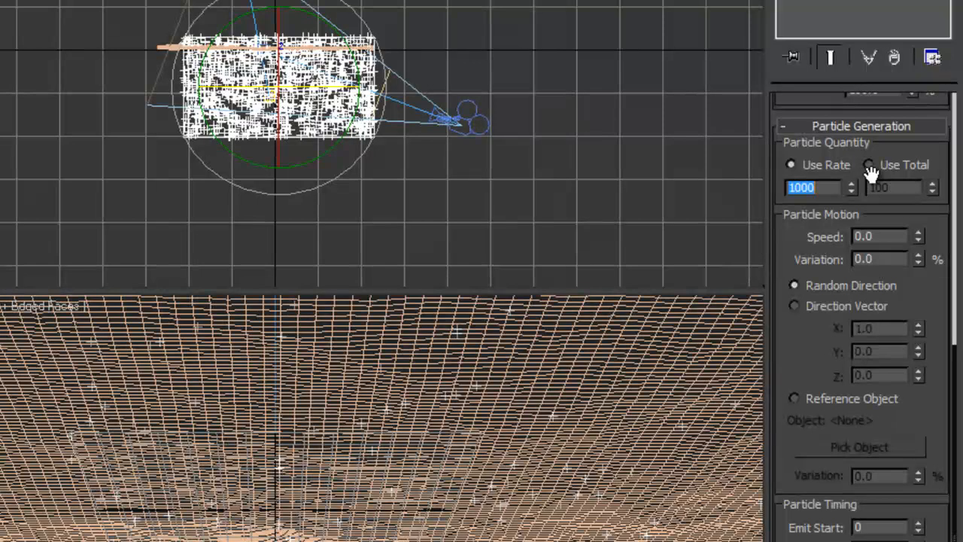
drag(880, 150, 856, 451)
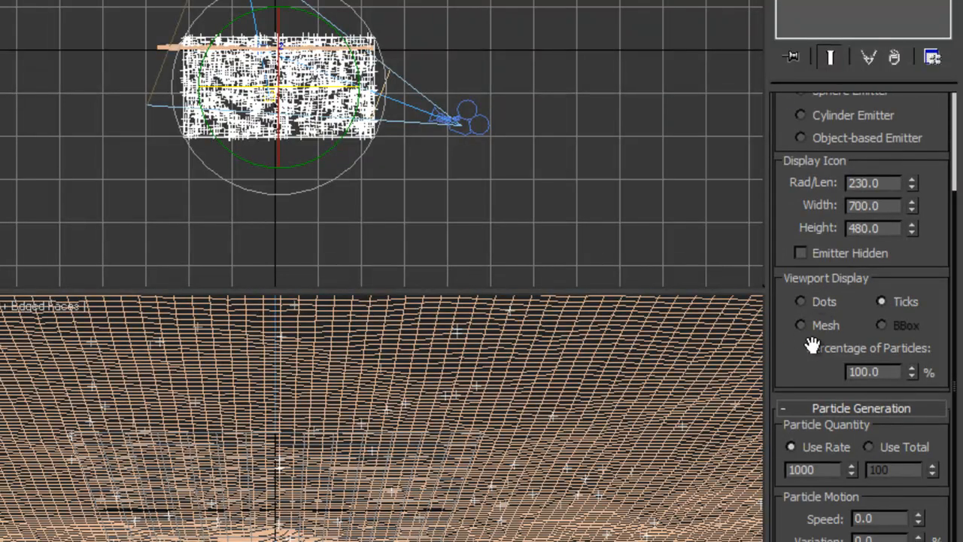
double_click(890, 371)
click(876, 372)
Set the particle motion speed to 10 and the particle timing's Emit Start to -10
drag(789, 519, 784, 426)
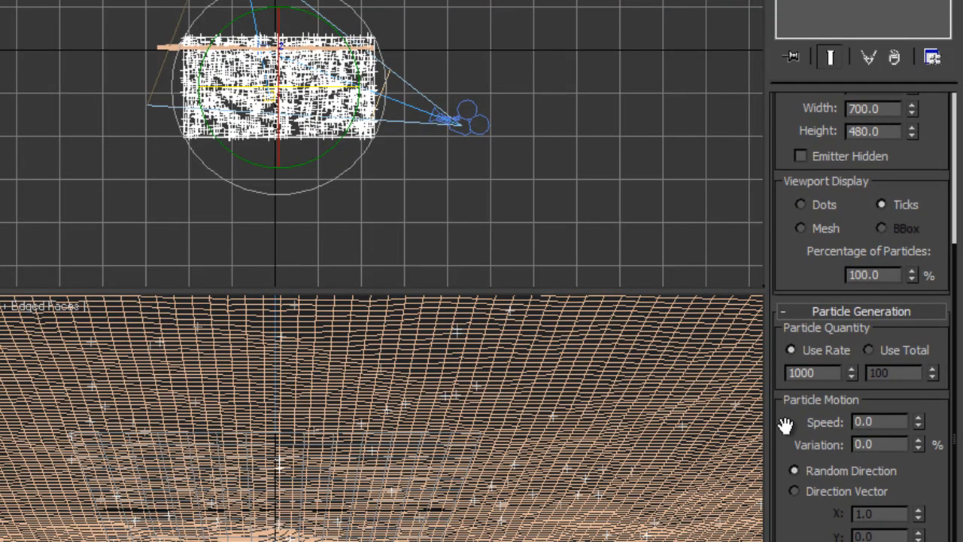
drag(785, 425, 766, 241)
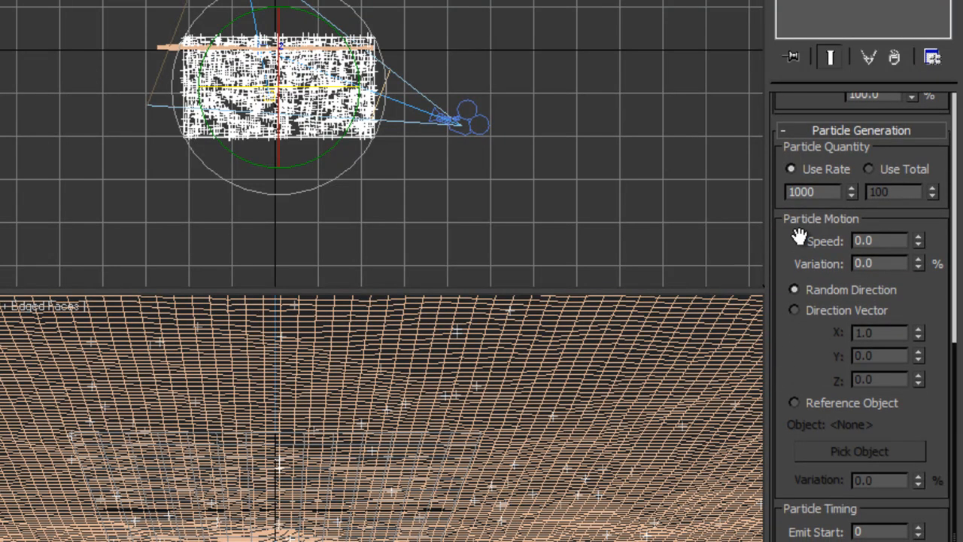
click(886, 242)
text(10)
key(Return)
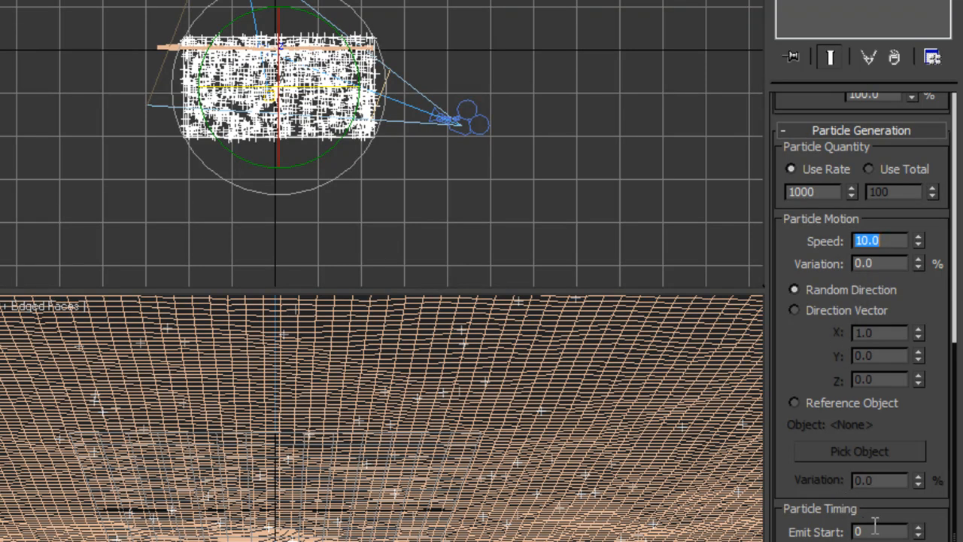
drag(875, 530, 857, 531)
text(-10)
key(Return)
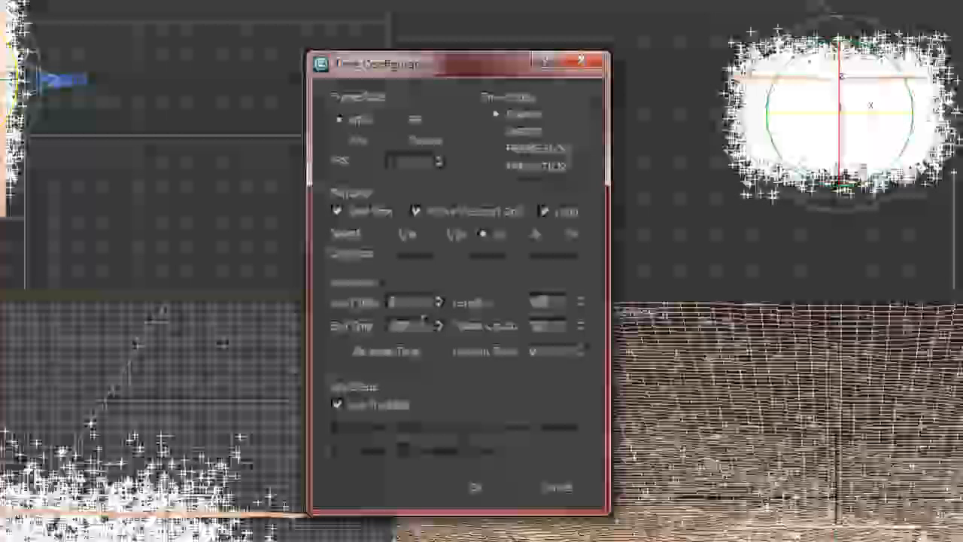
Extend the animation's end time to frame 300
drag(422, 324, 334, 333)
text(300)
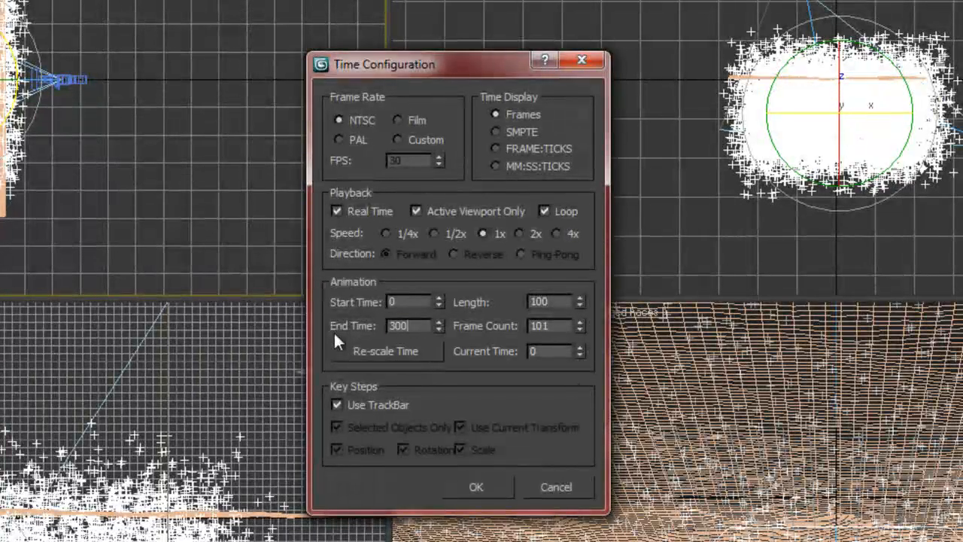
click(477, 486)
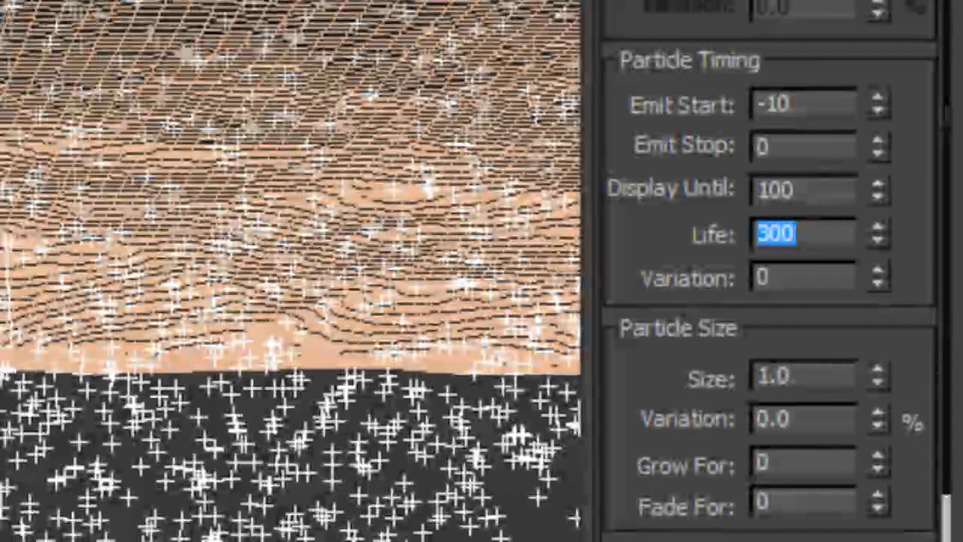
Set the particle cloud's Display Until value to 300
double_click(811, 181)
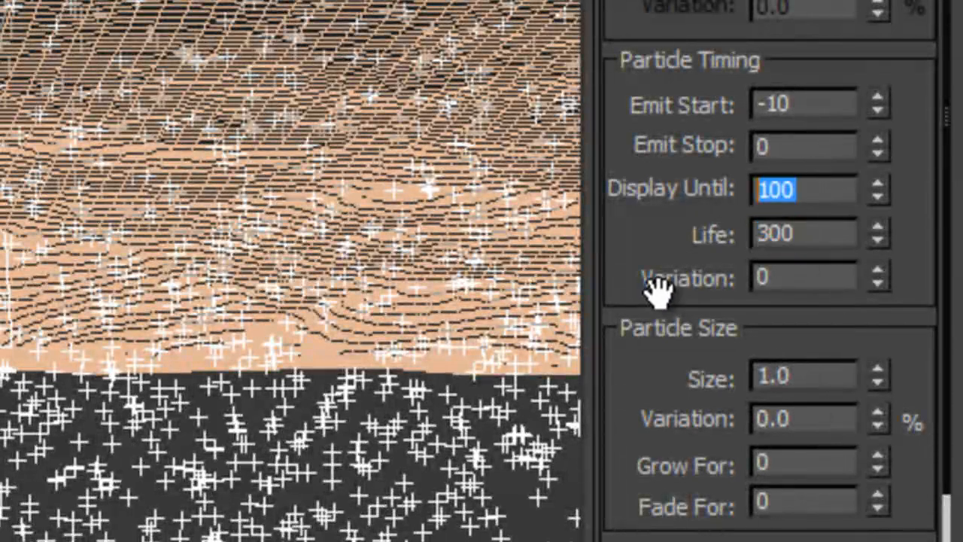
text(300)
key(Return)
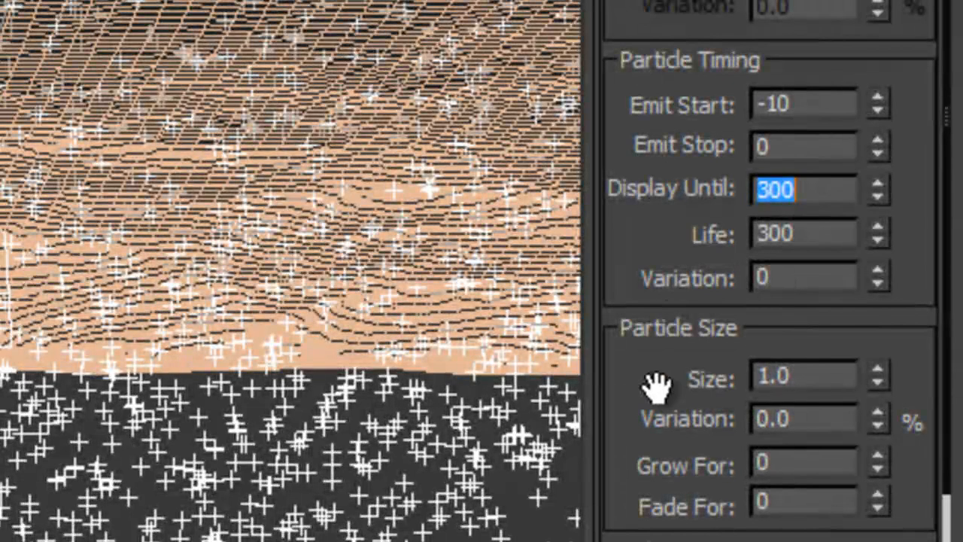
Set the particle size to 1.5 with a size variation of 100 percent
drag(655, 387, 638, 163)
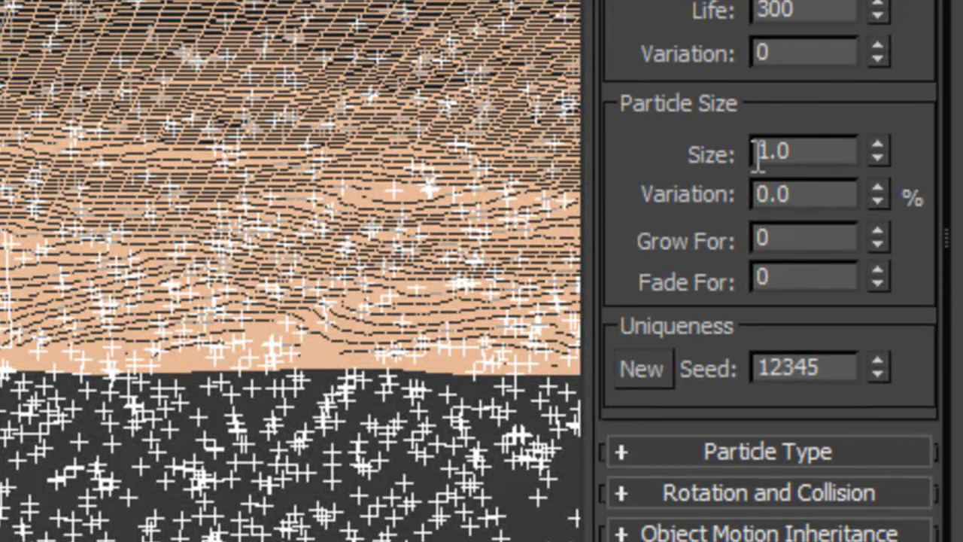
drag(828, 157, 731, 157)
text(1.5)
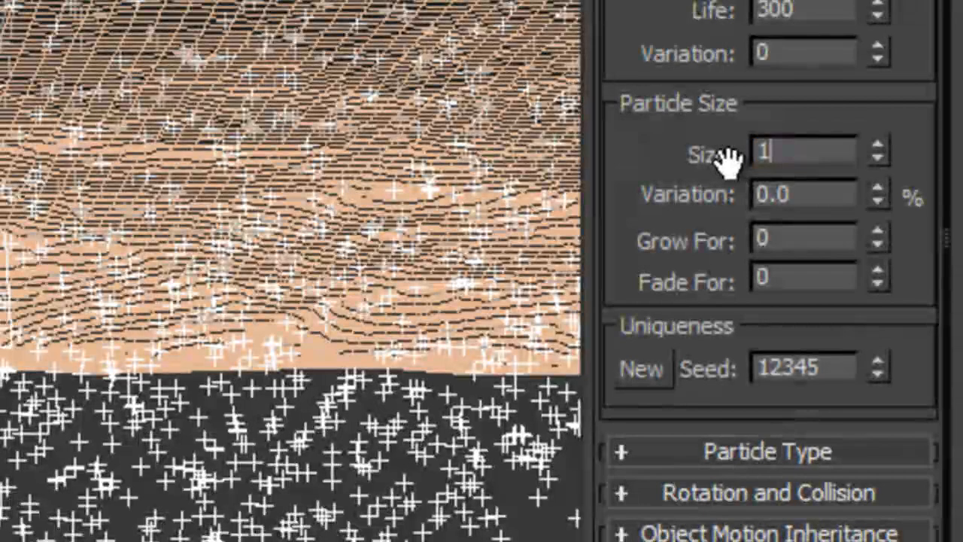
key(Return)
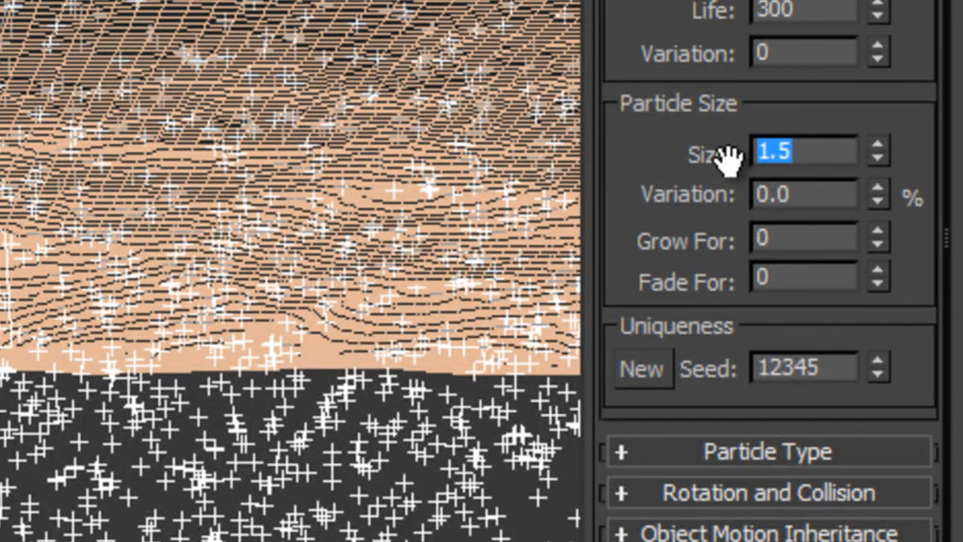
drag(823, 193, 652, 219)
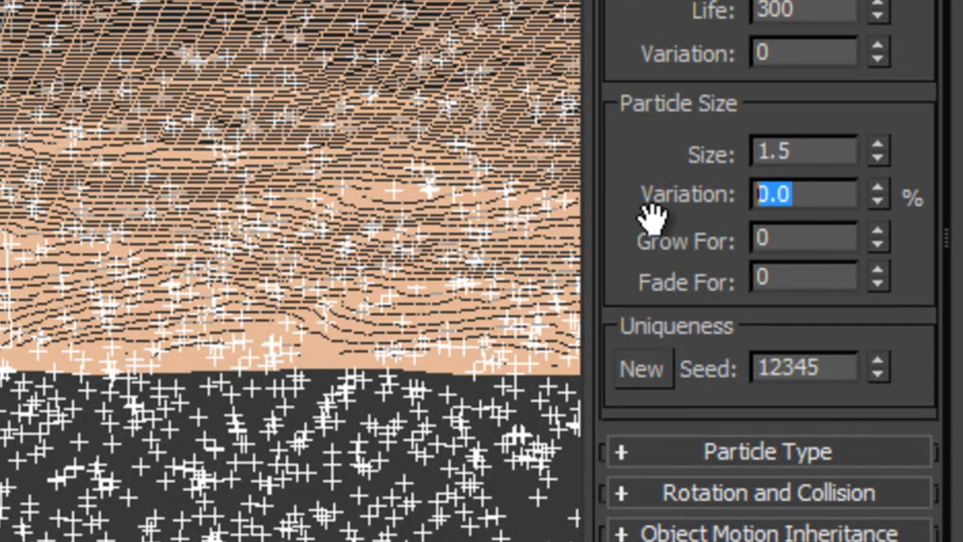
text(100)
key(Return)
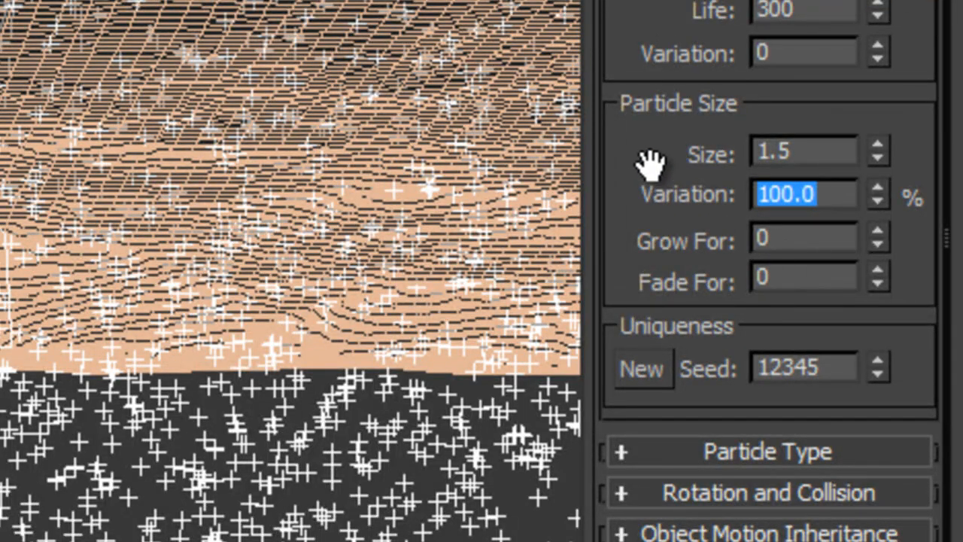
Set the particle cloud's standard particle type to Sphere
drag(649, 162, 649, 121)
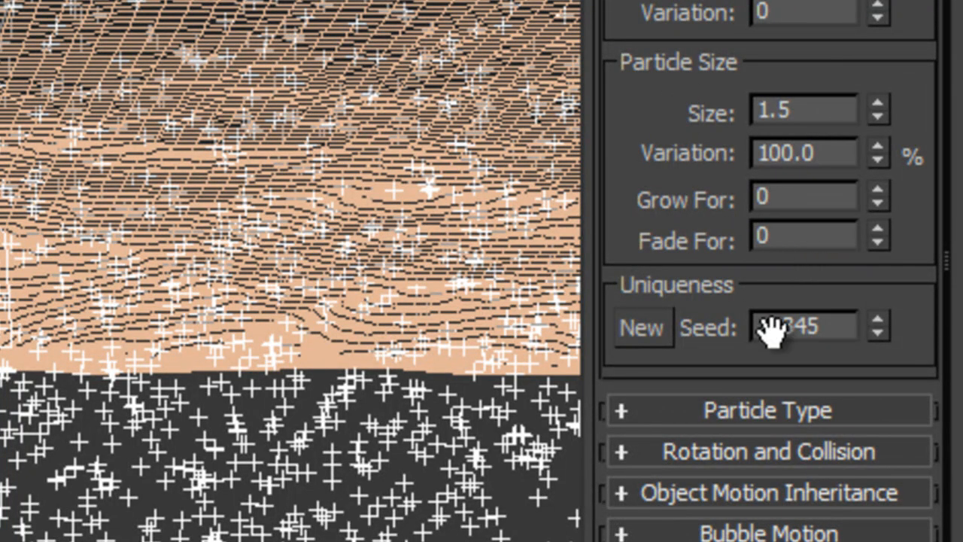
click(626, 410)
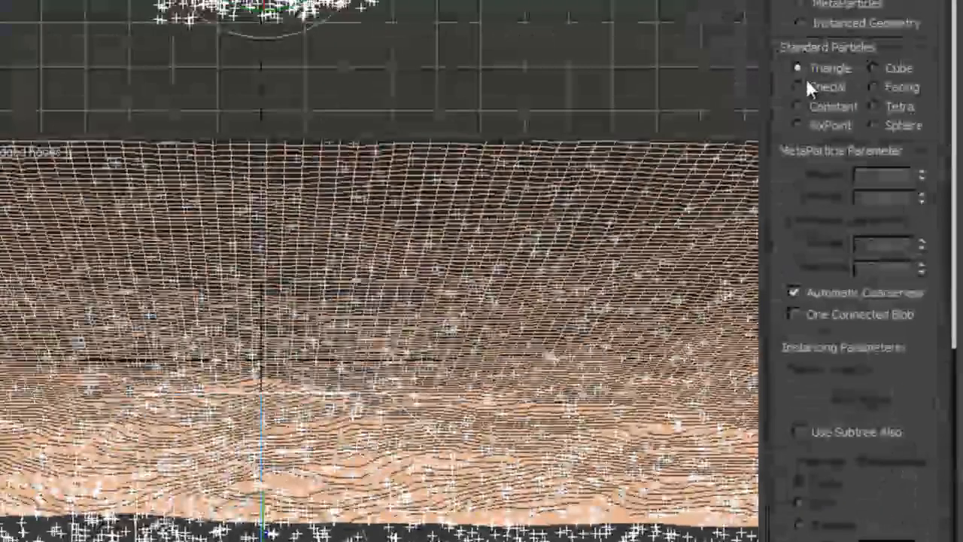
click(873, 125)
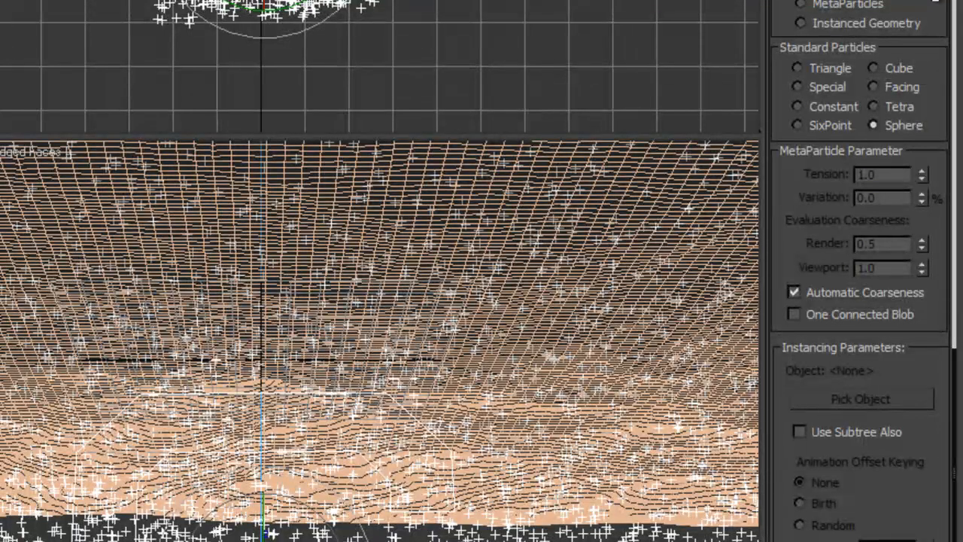
scroll(932, 55, up, 3)
scroll(932, 55, down, 5)
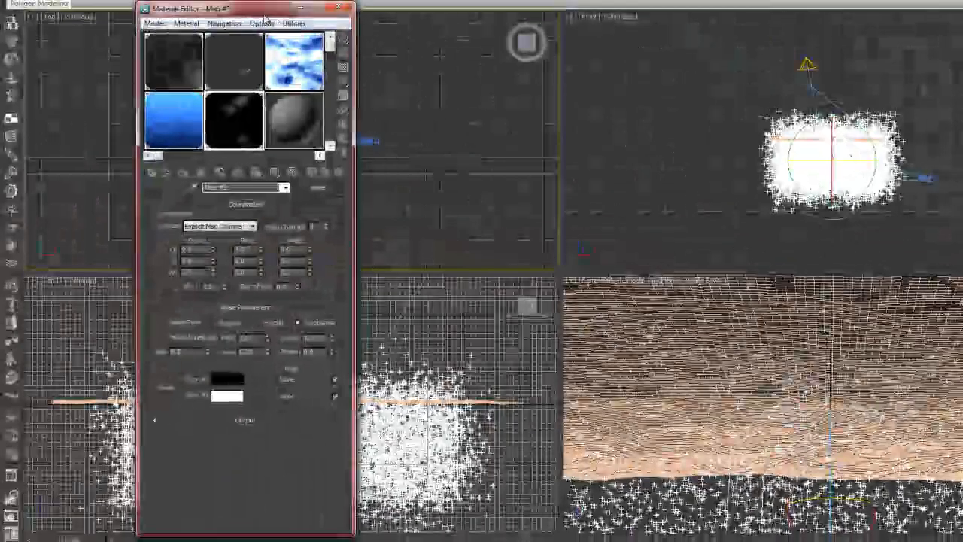
Turn the unused gray material slot into an Arch & Design material using the Glass (Solid Geometry) template
drag(276, 13, 562, 15)
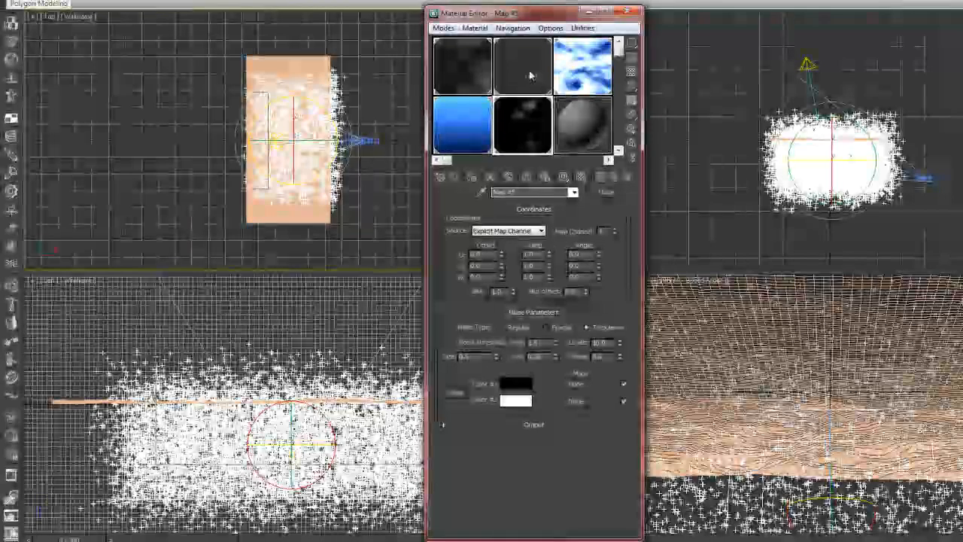
click(586, 132)
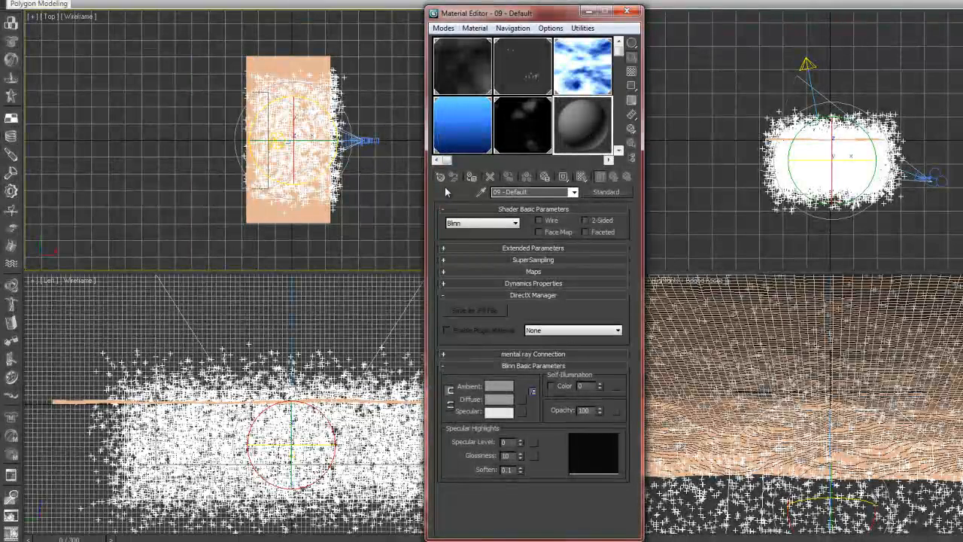
click(441, 177)
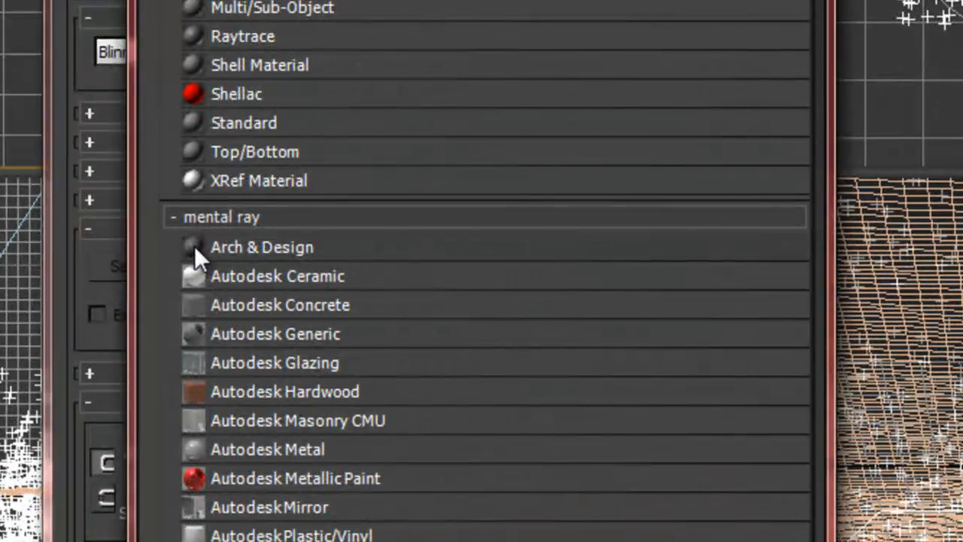
double_click(194, 246)
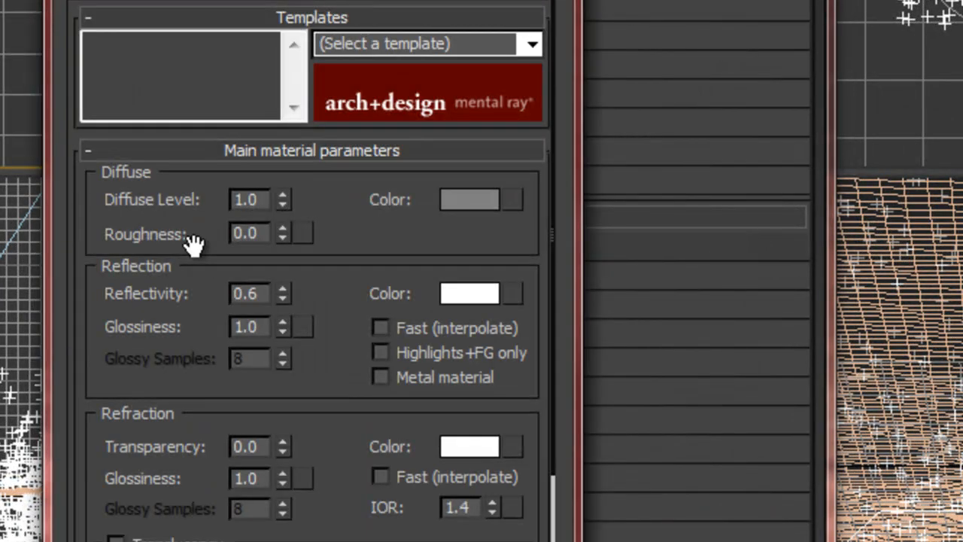
click(530, 45)
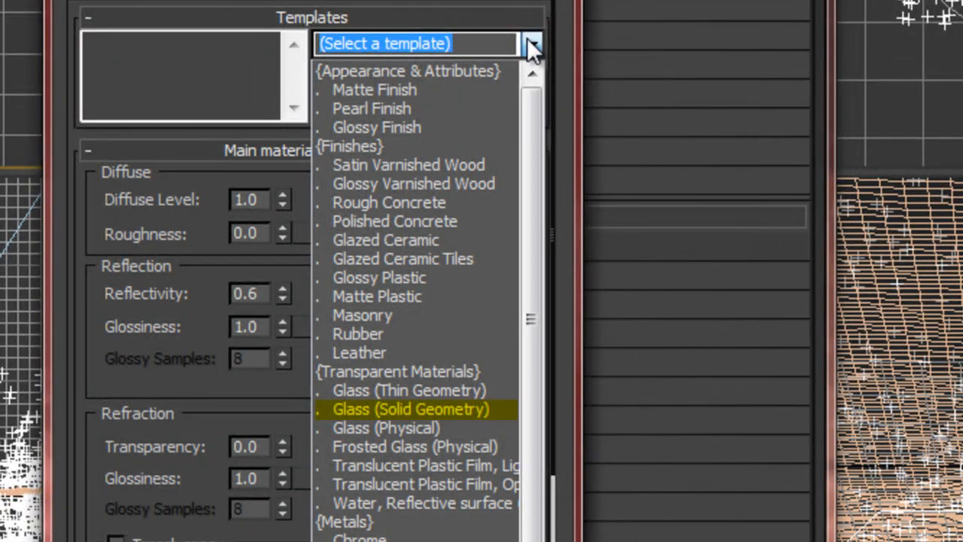
click(419, 406)
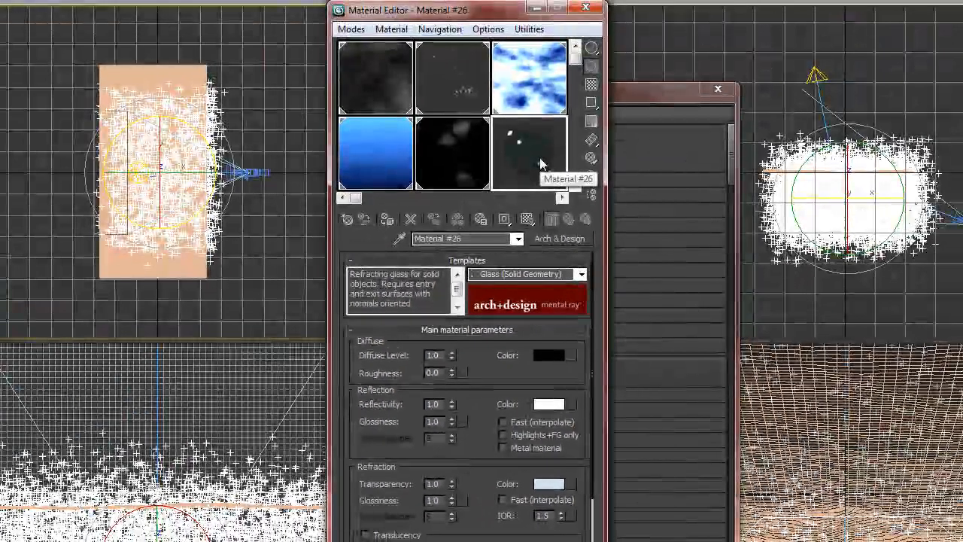
Assign the glass material to the particle cloud, minimize the Material Editor and close the material browser
drag(518, 146, 778, 256)
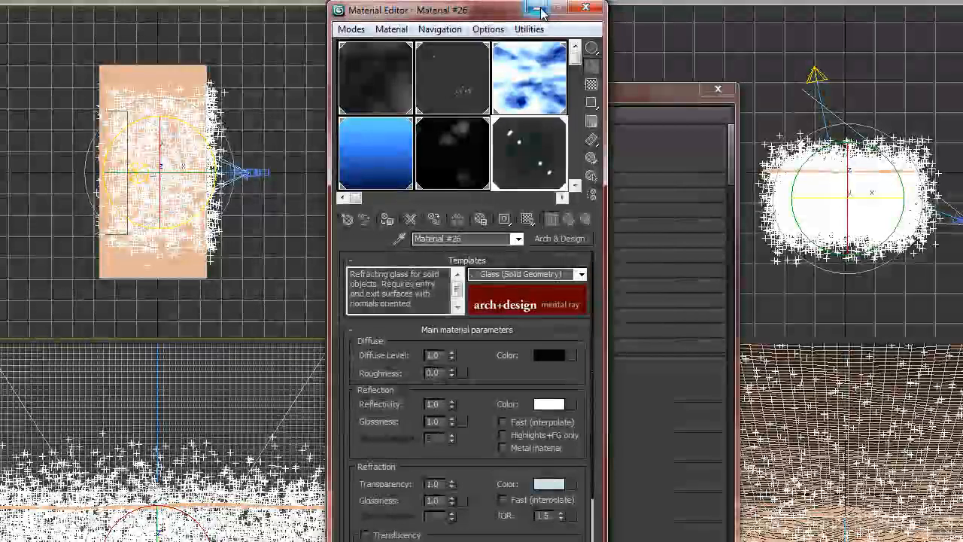
click(540, 10)
click(715, 92)
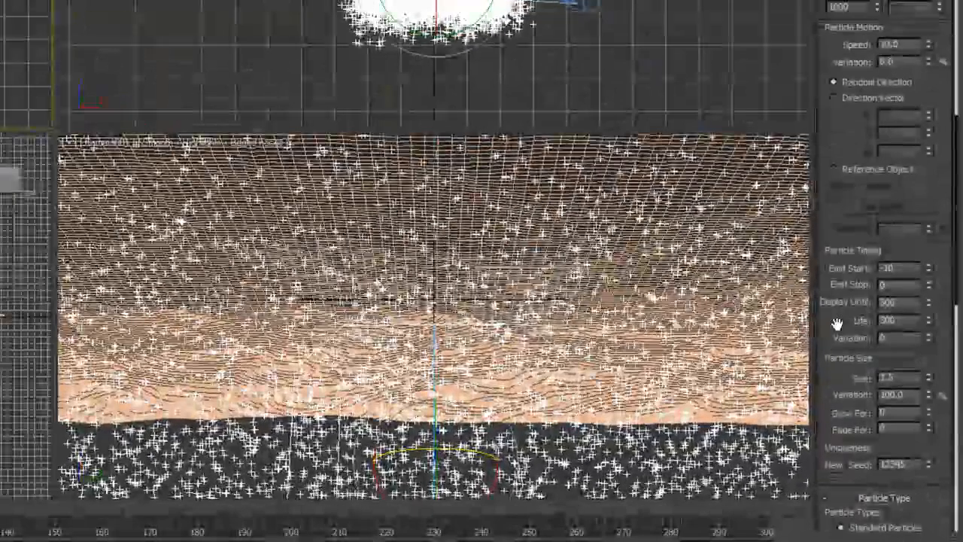
Show the particles as Mesh in the viewports and set their Use Rate quantity to 500
drag(843, 168, 844, 371)
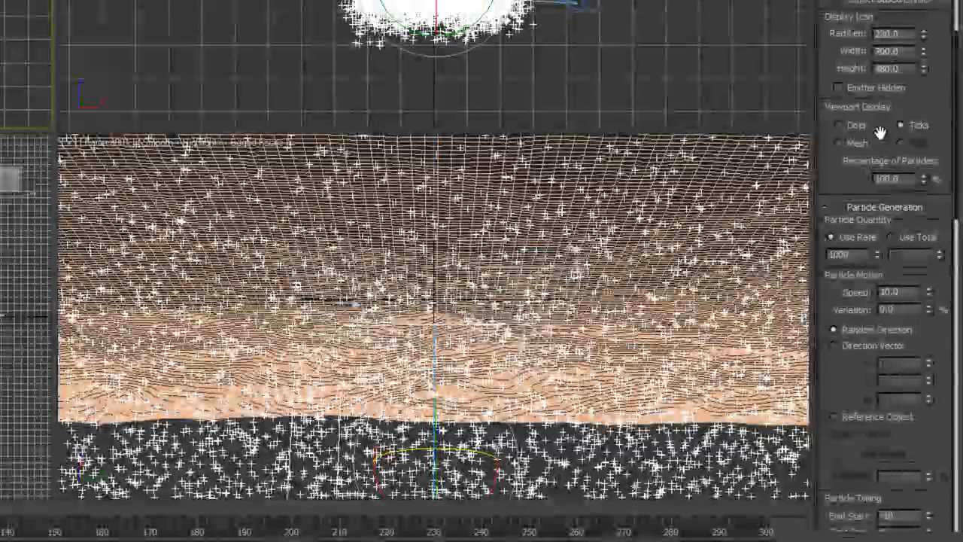
drag(877, 122, 887, 133)
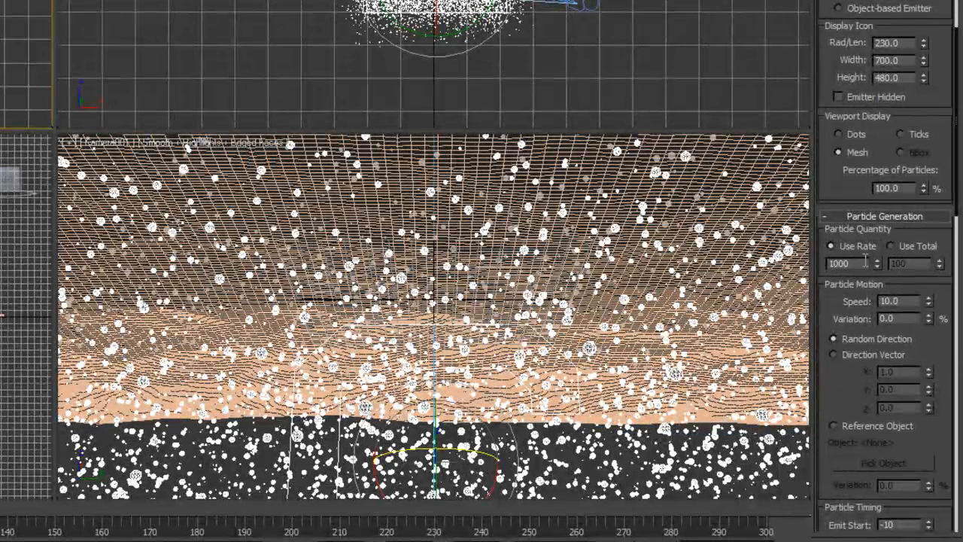
double_click(839, 264)
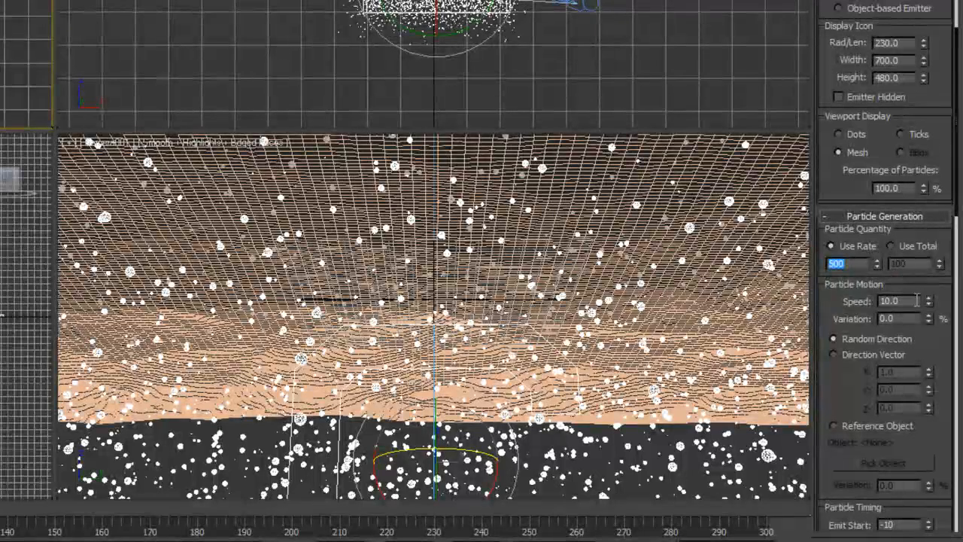
Set the particle motion speed to 5 and make the camera view active
double_click(898, 299)
text(5)
key(Return)
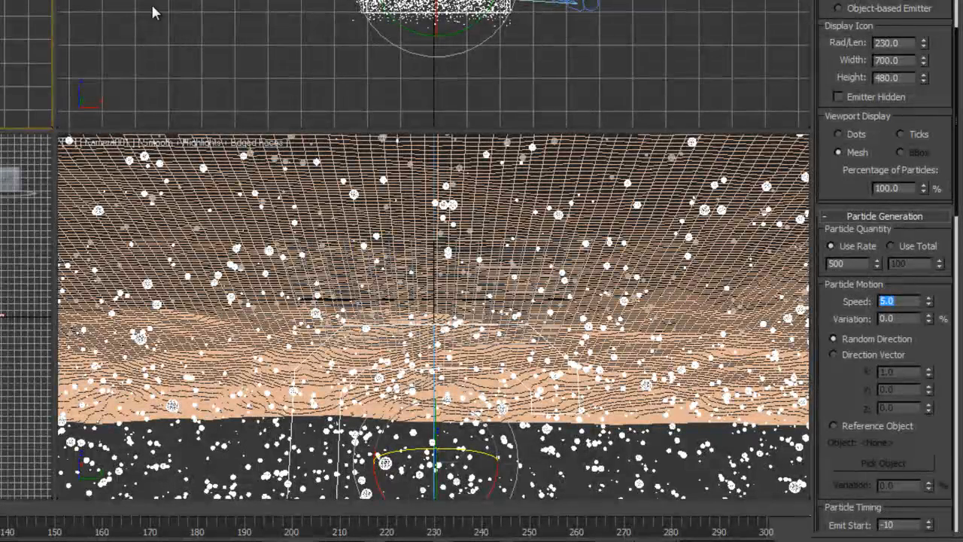
click(107, 177)
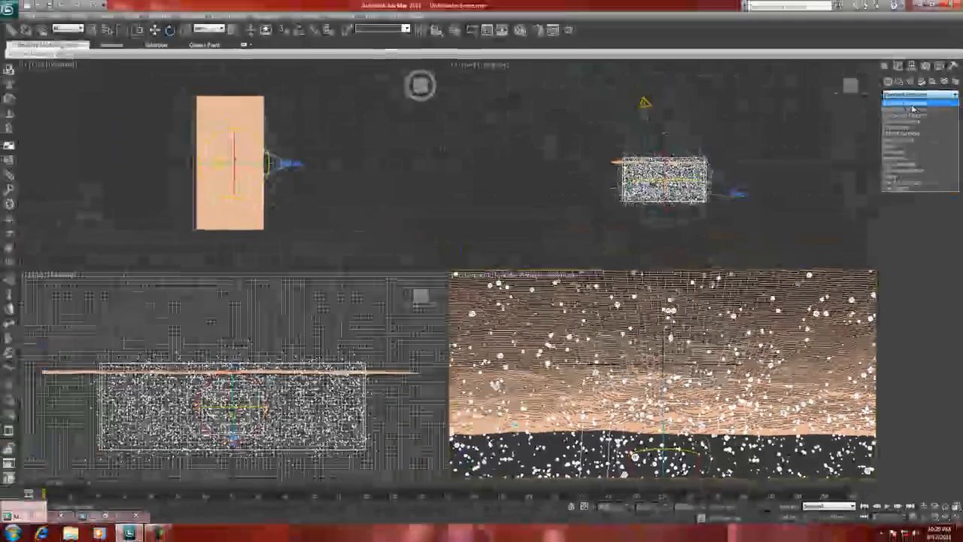
Draw a ChamferBox across the water plane, about 233 long, 85 wide and 378 high, with fully rounded edges
click(915, 109)
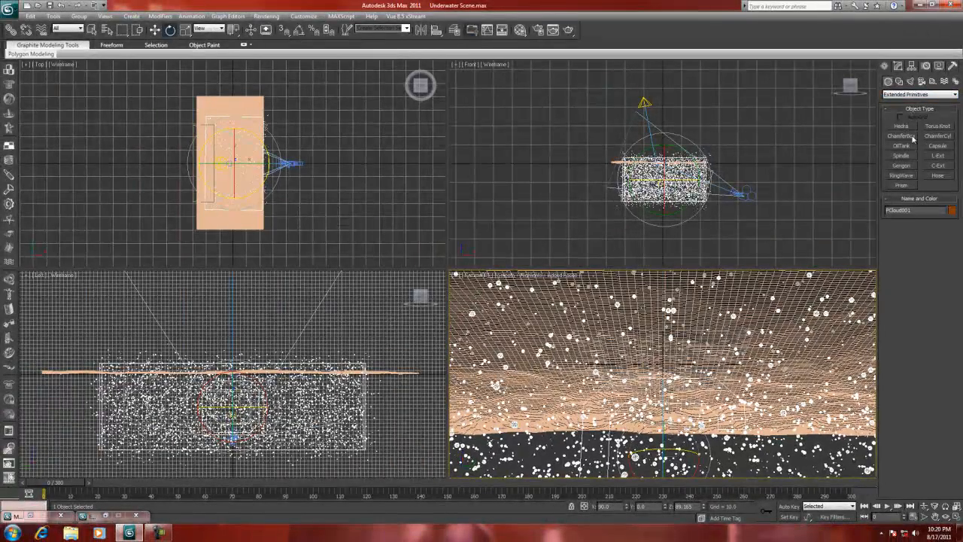
click(902, 136)
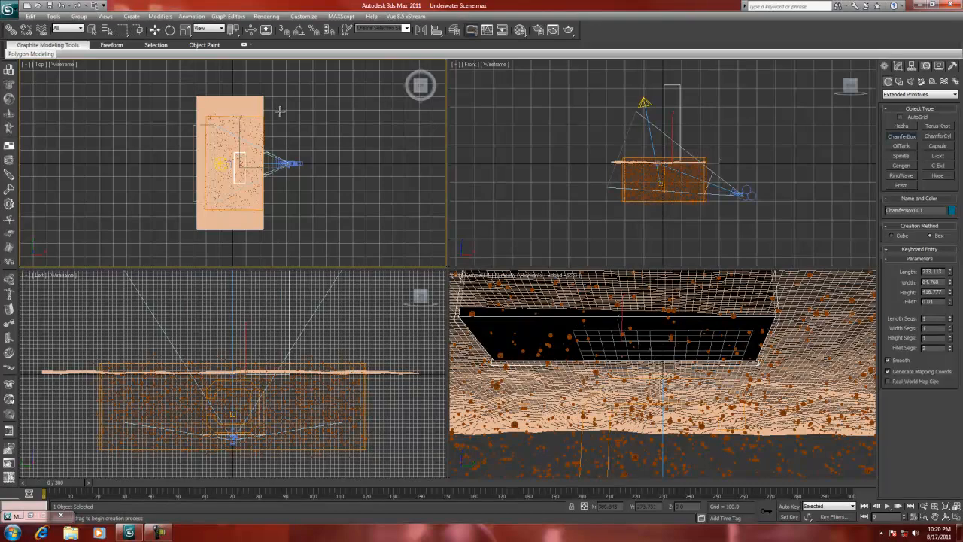
click(278, 132)
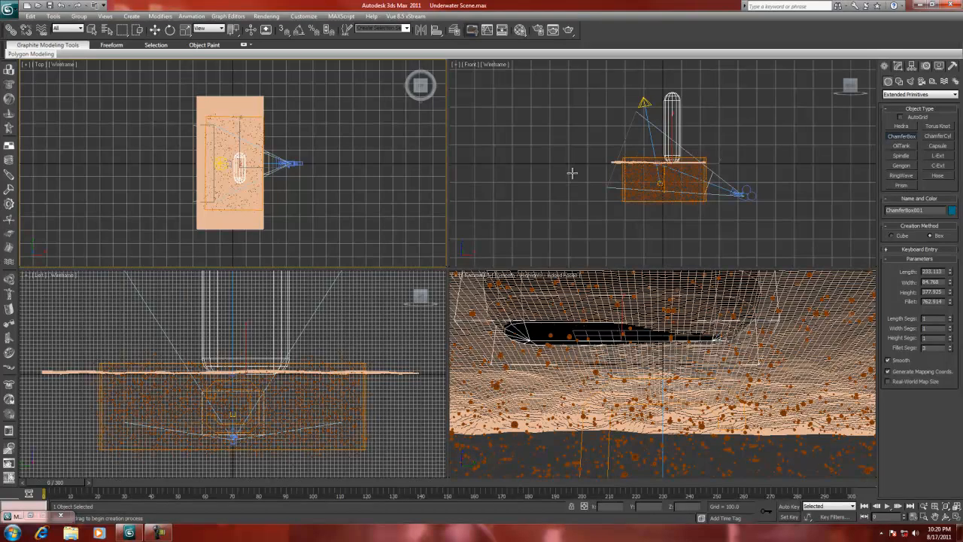
Hide the particle cloud
click(155, 30)
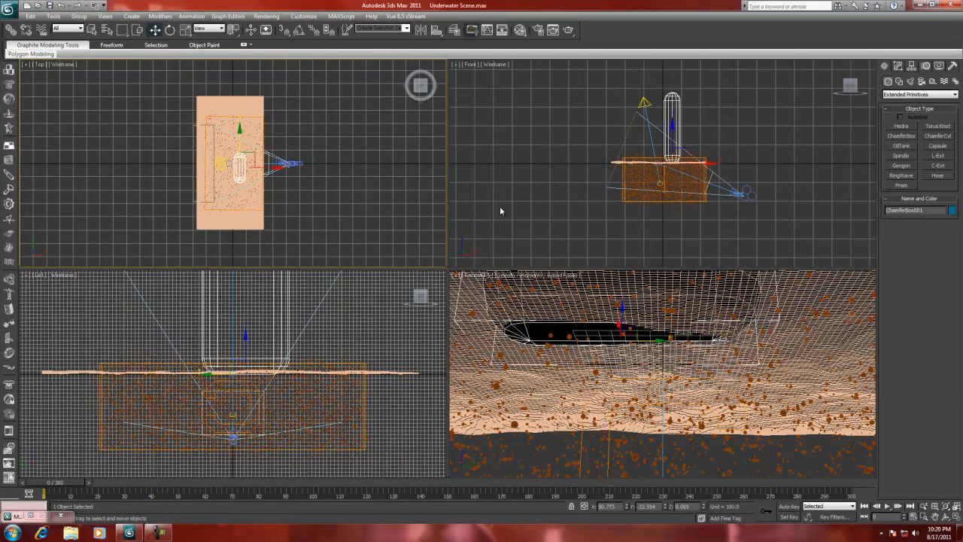
click(566, 447)
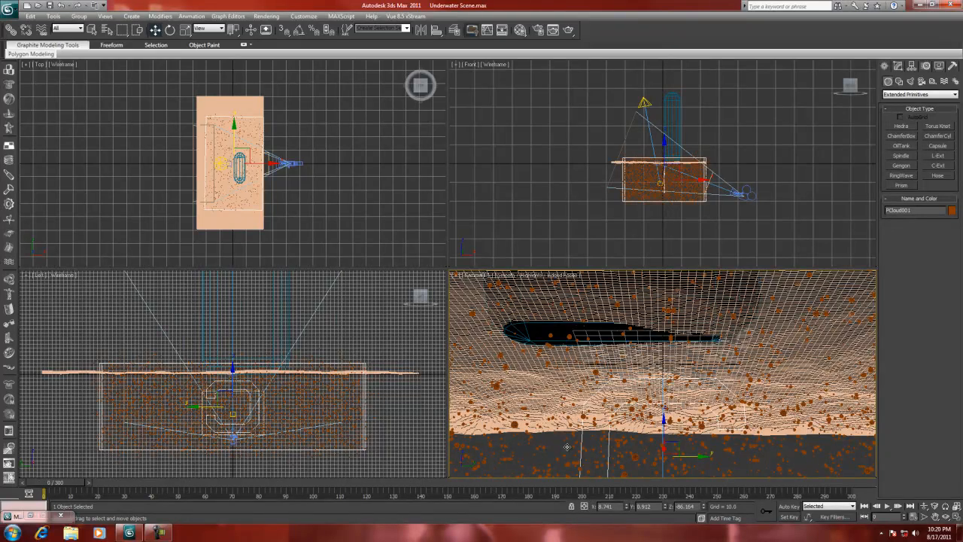
right_click(568, 447)
click(585, 412)
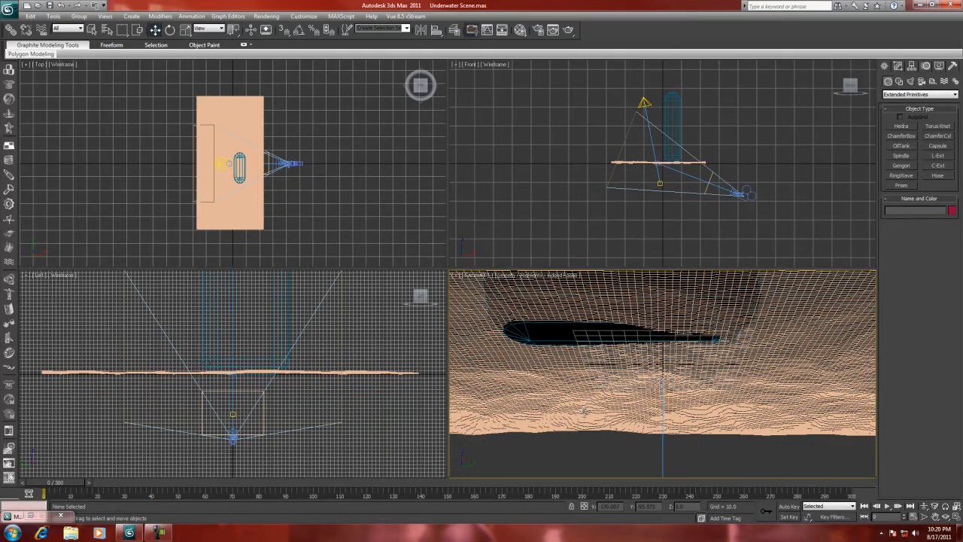
Lower the chamfer box through the water surface and scale its height to about 48 percent
drag(676, 114, 671, 175)
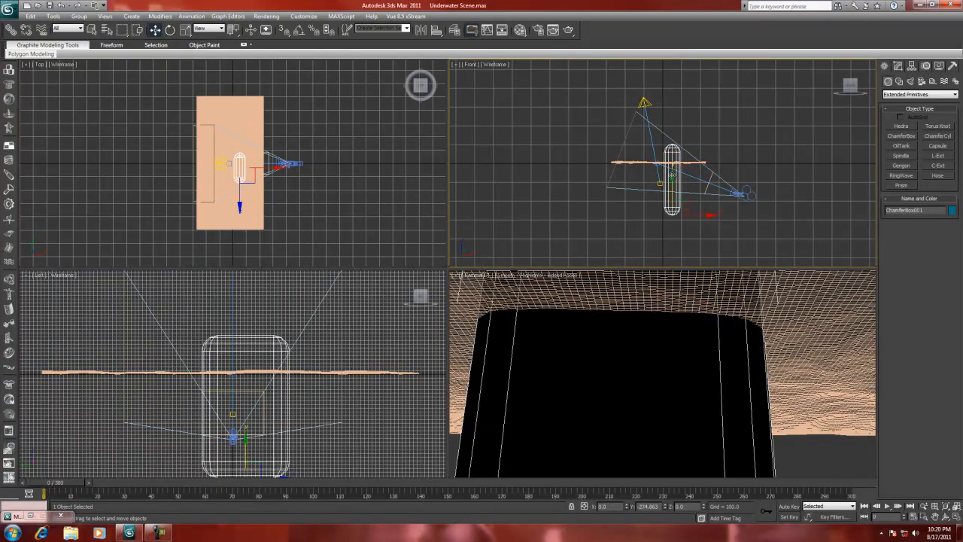
click(170, 30)
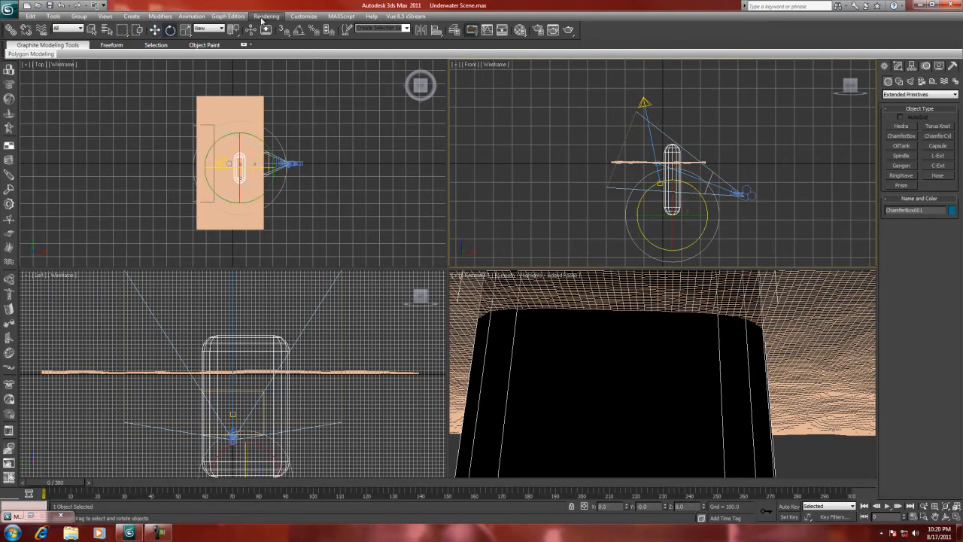
click(185, 30)
drag(672, 175, 672, 205)
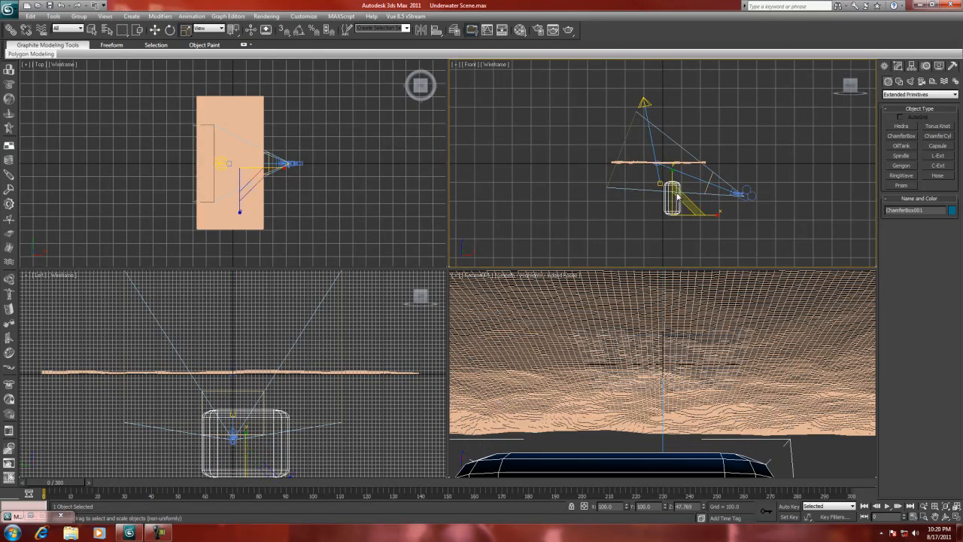
Set the chamfer box's length and width segments to 10 and add an Edit Mesh modifier
click(896, 67)
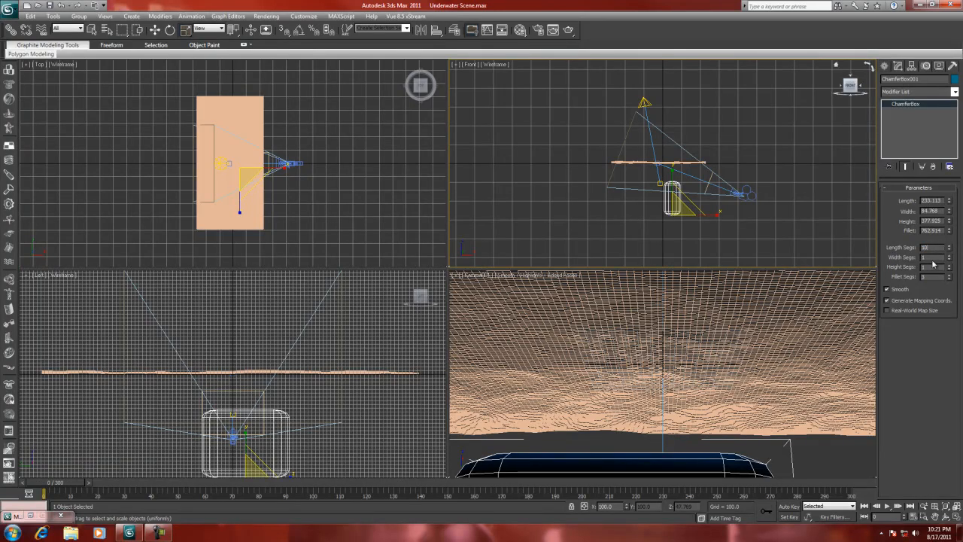
key(Tab)
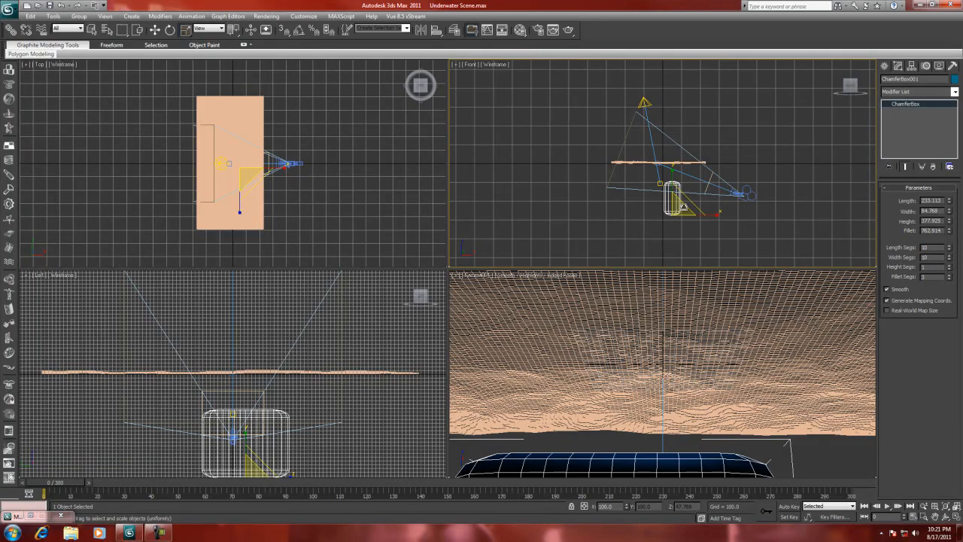
click(955, 91)
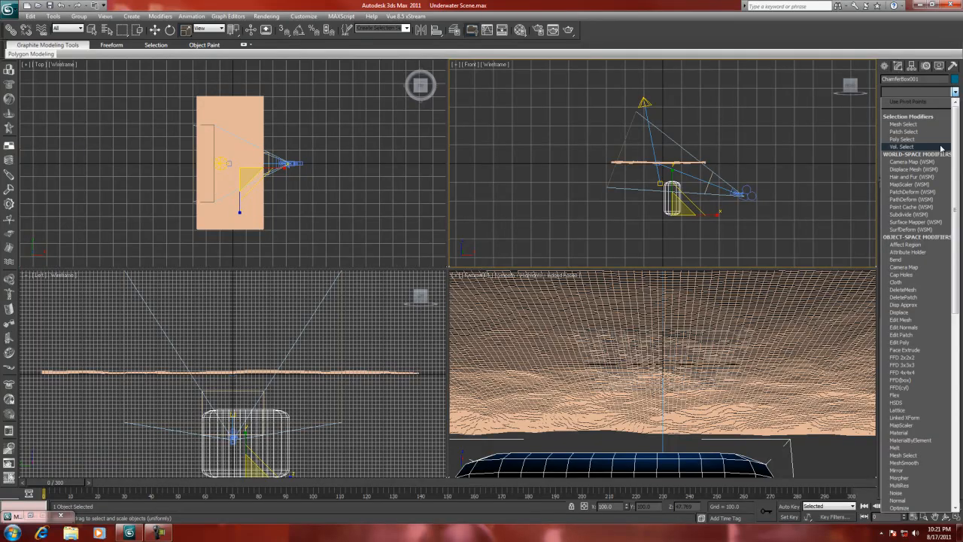
click(919, 321)
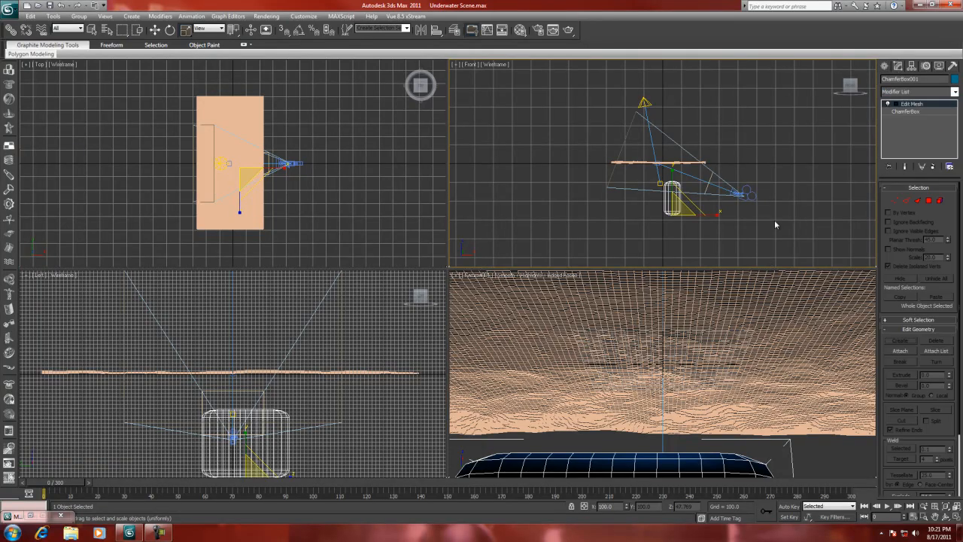
Move and rotate groups of the box's upper vertices in the Left view to form an irregular, jagged rock outline
click(894, 201)
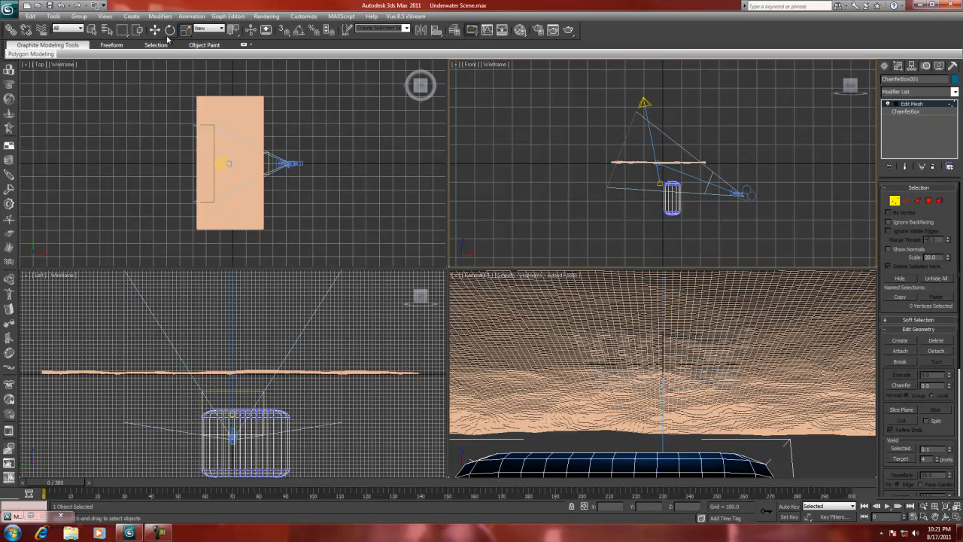
drag(300, 407, 328, 350)
drag(283, 399, 265, 328)
drag(260, 394, 273, 417)
drag(201, 406, 273, 432)
drag(250, 396, 152, 402)
click(190, 354)
drag(189, 348, 210, 372)
key(e)
drag(171, 343, 192, 357)
key(w)
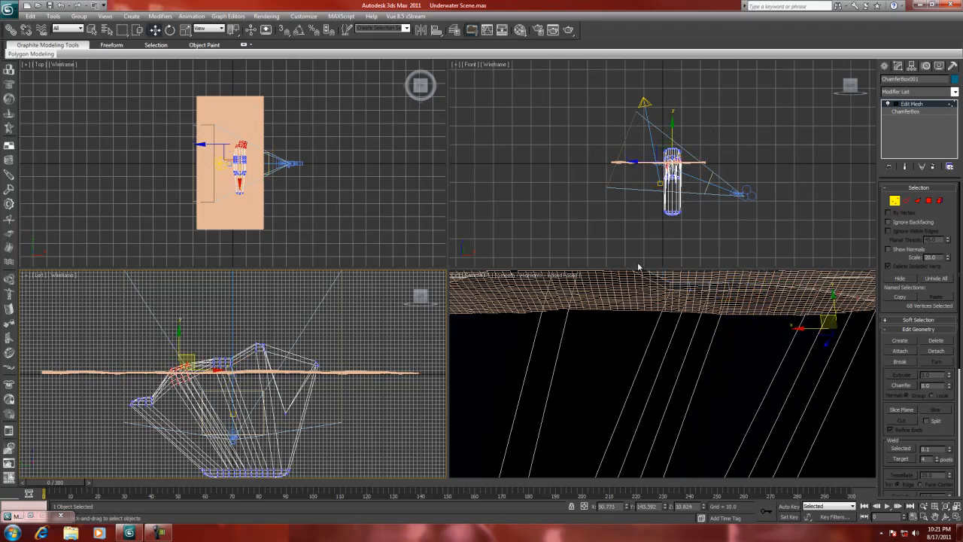
Raise the rock's bottom row of vertices to flatten the shape and leave vertex editing
drag(694, 218, 619, 201)
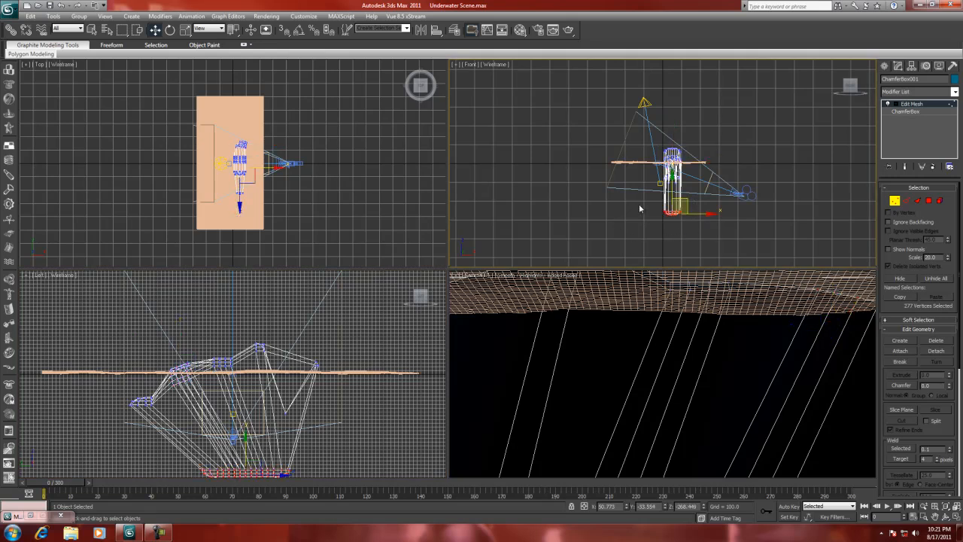
drag(684, 201, 685, 171)
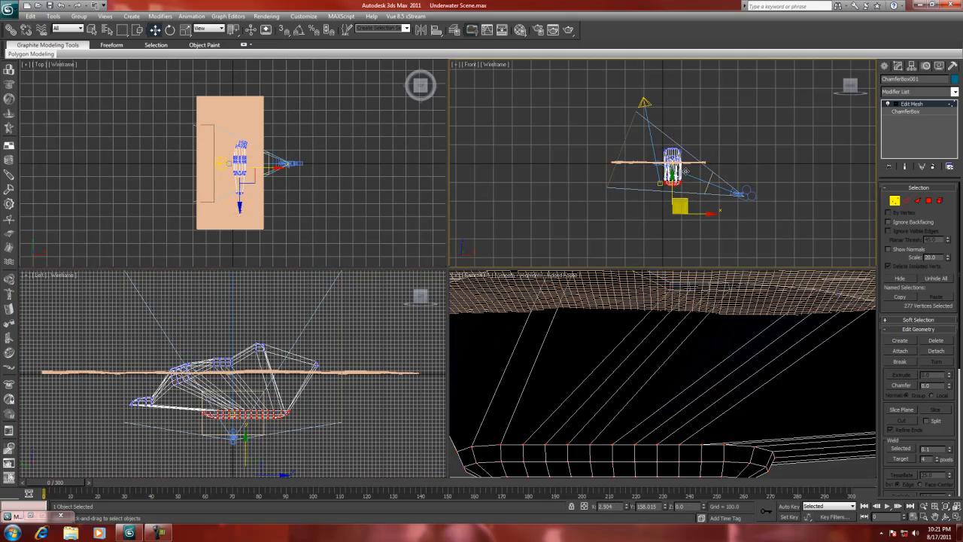
click(895, 201)
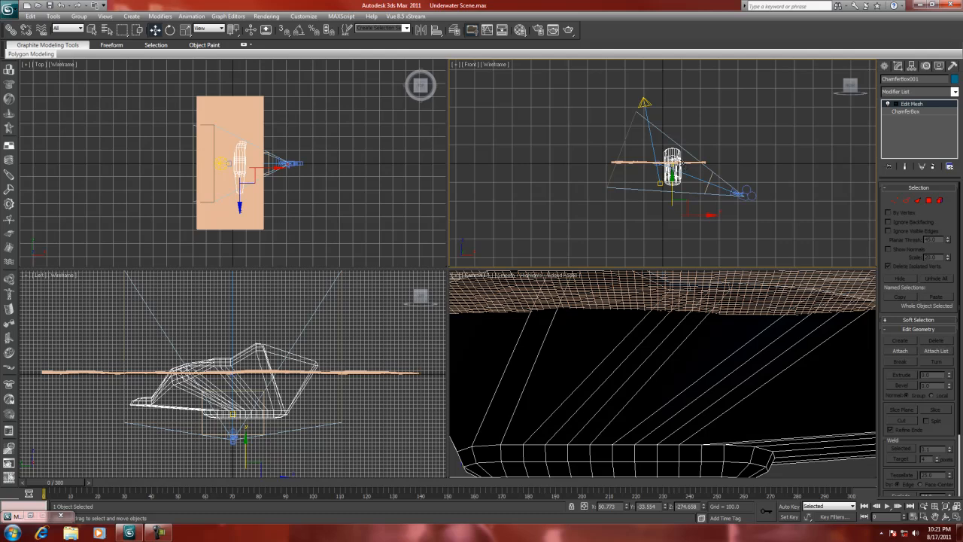
Scale the whole rock down uniformly to about 55 percent so it sits below the water surface
click(185, 30)
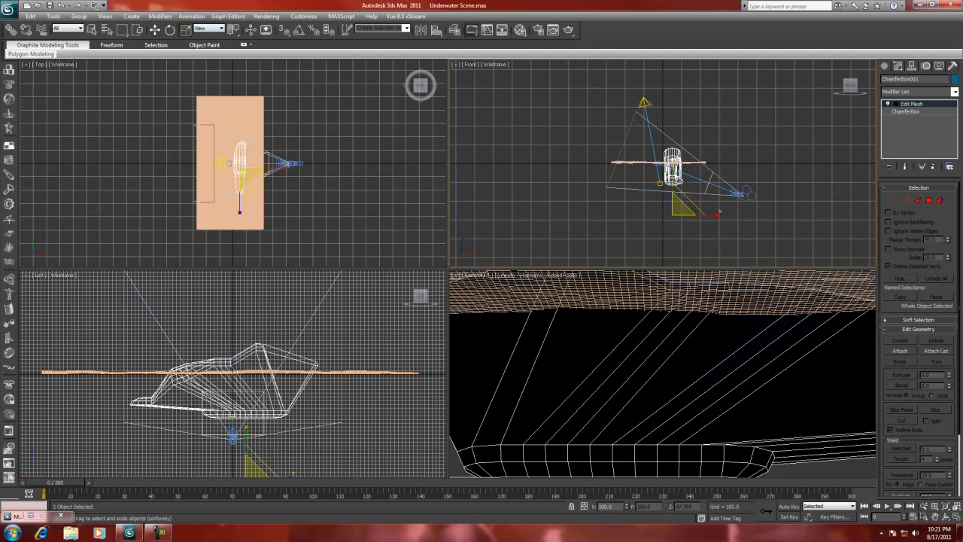
right_click(669, 215)
click(670, 212)
drag(670, 211, 662, 252)
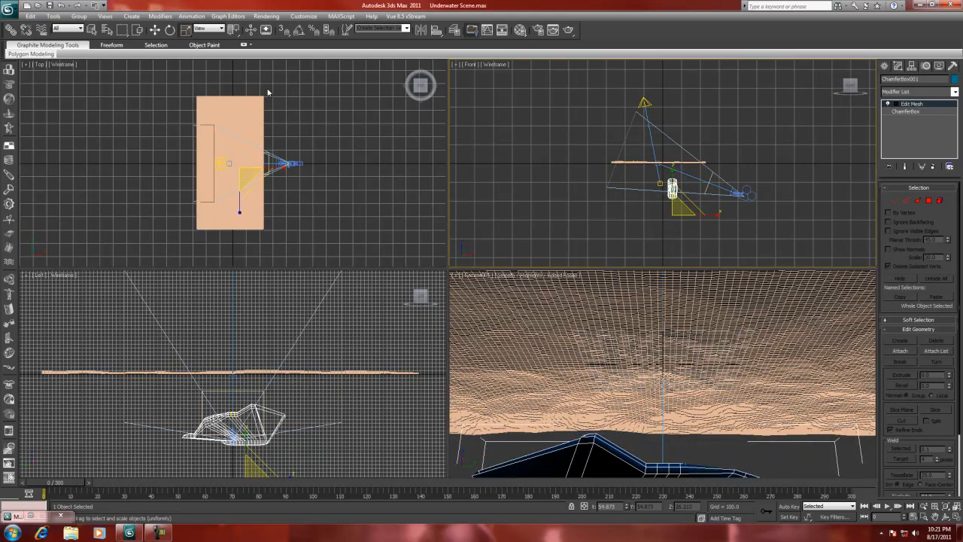
Move the rock farther from the camera and to the side, then raise it just under the water surface
click(155, 29)
right_click(258, 158)
drag(250, 154, 228, 187)
right_click(346, 456)
drag(333, 441, 364, 422)
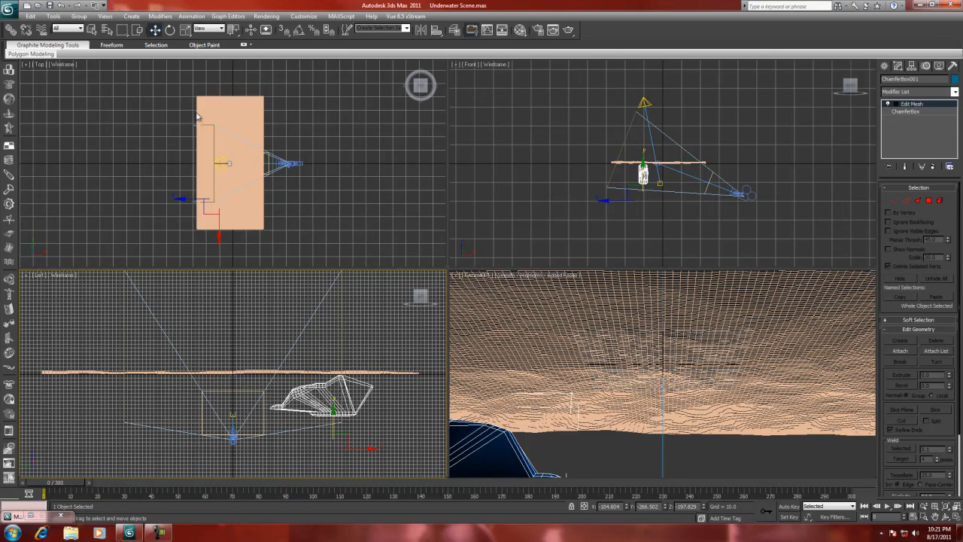
Rotate the rock so it sits tilted and angled at the edge of the camera view
click(170, 30)
drag(211, 164, 202, 112)
drag(220, 177, 235, 164)
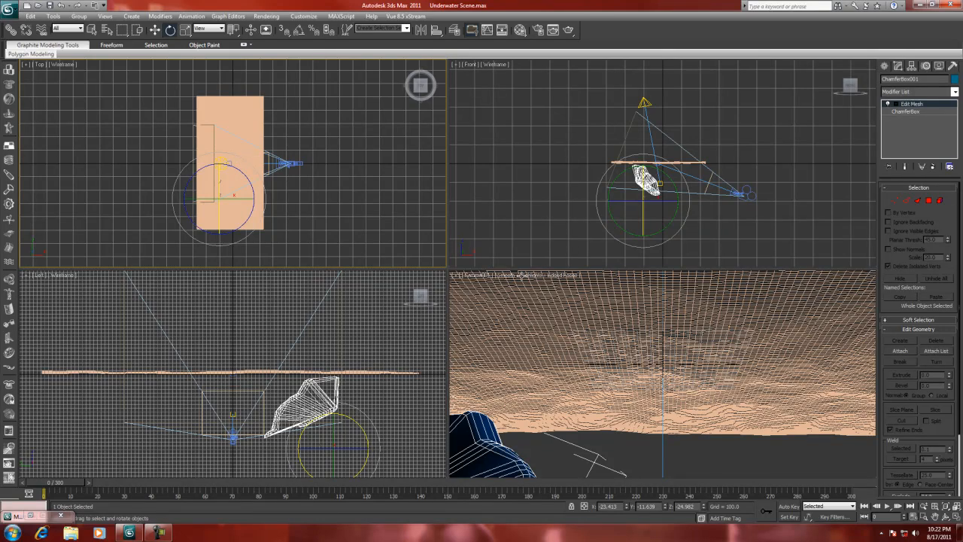
Rotate the blue mr Area Spot light above the water about its beam axis
click(155, 29)
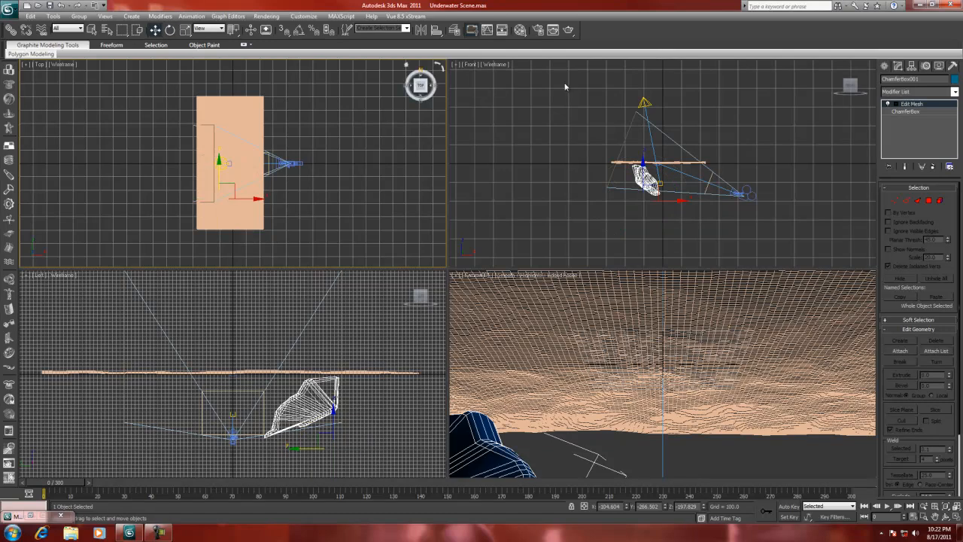
click(643, 102)
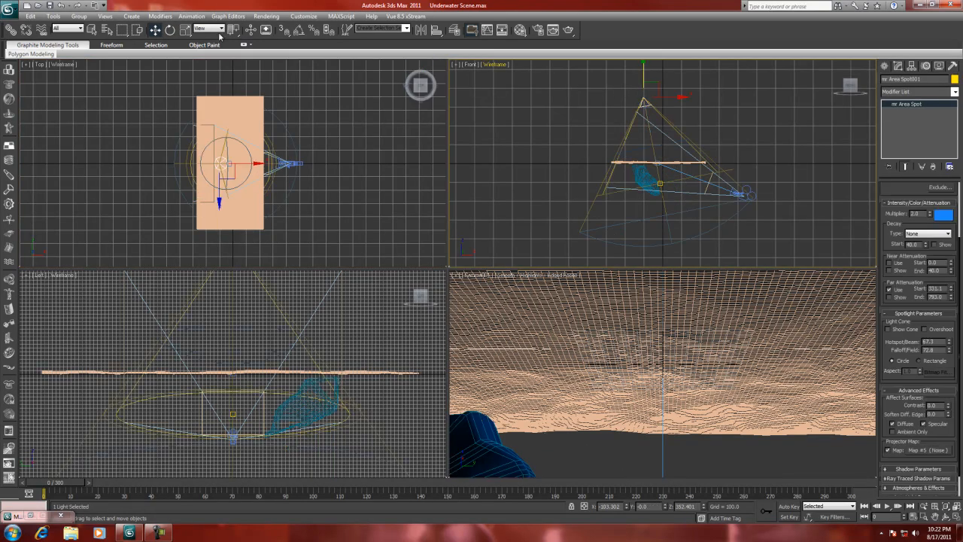
click(170, 31)
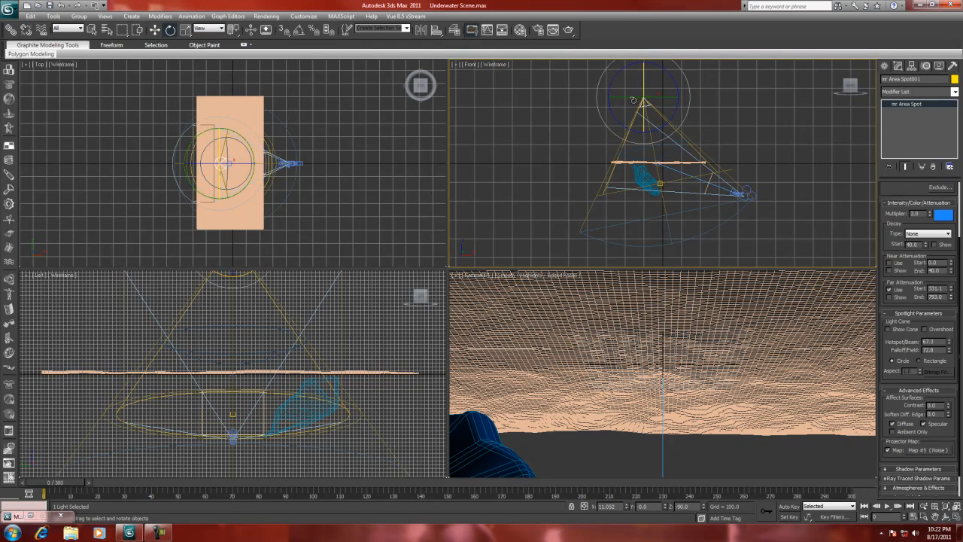
drag(631, 98, 595, 114)
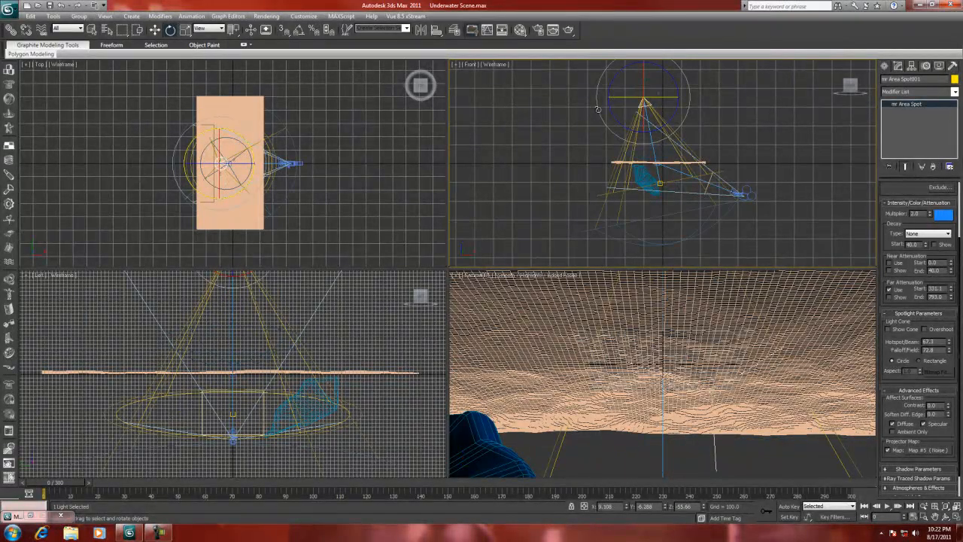
click(155, 29)
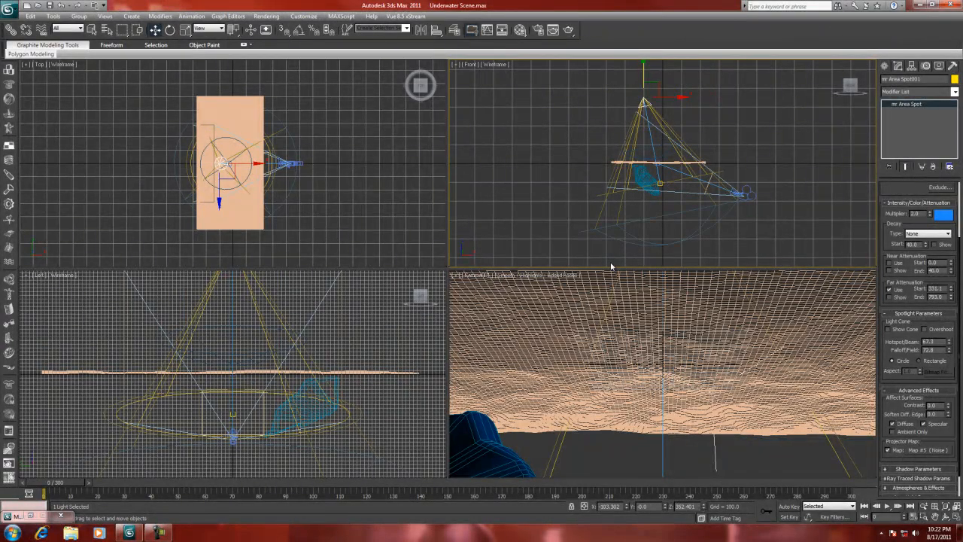
Add a Wave modifier to the water plane and adjust its amplitude and wave length values
click(597, 290)
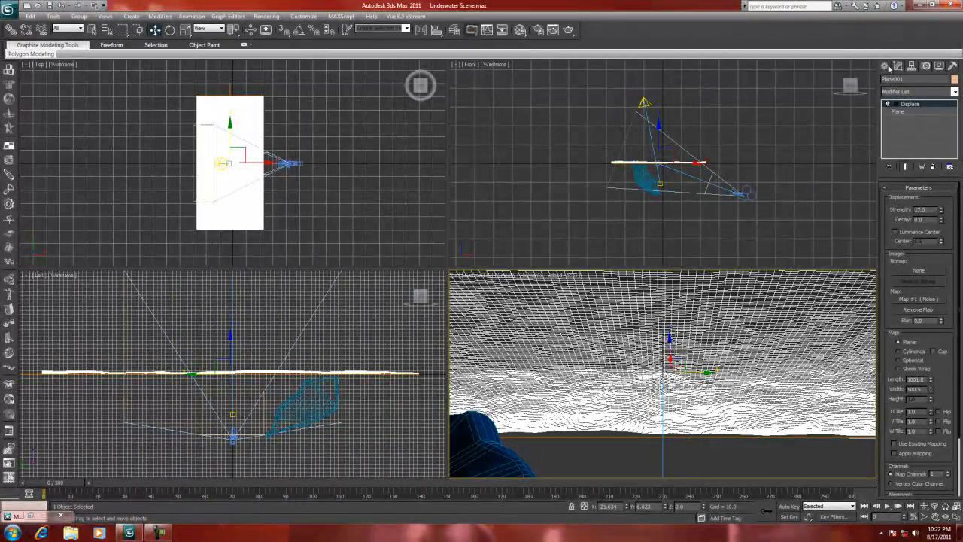
click(954, 91)
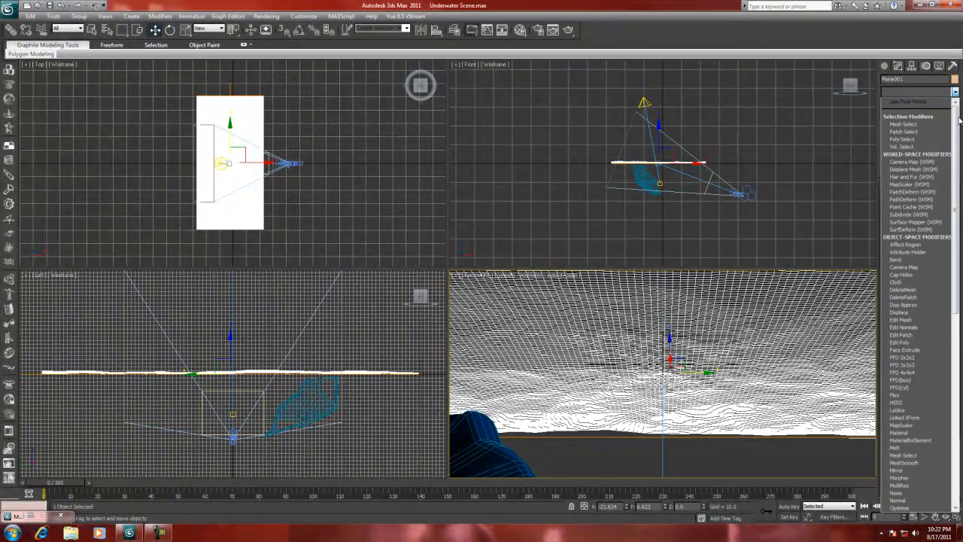
drag(960, 121, 959, 316)
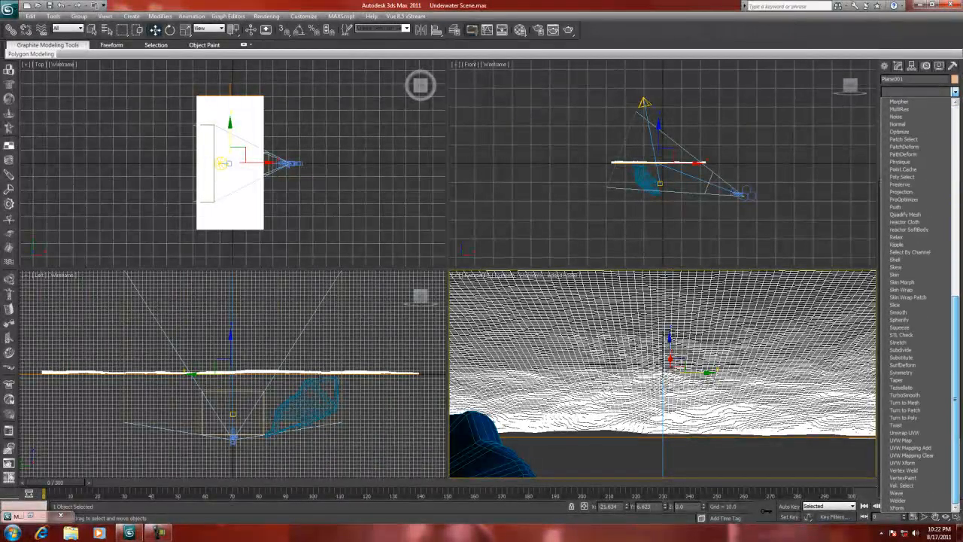
click(897, 494)
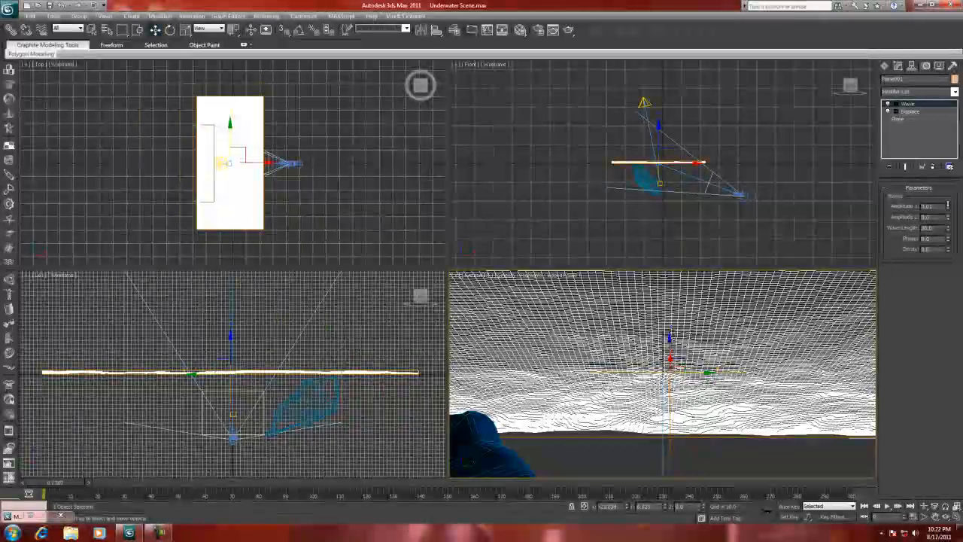
drag(946, 217, 948, 282)
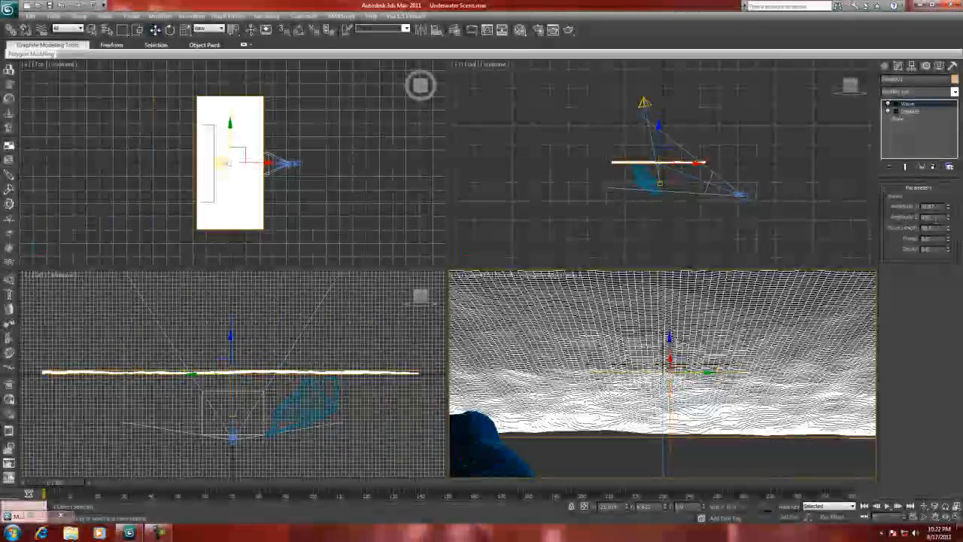
drag(947, 229, 948, 217)
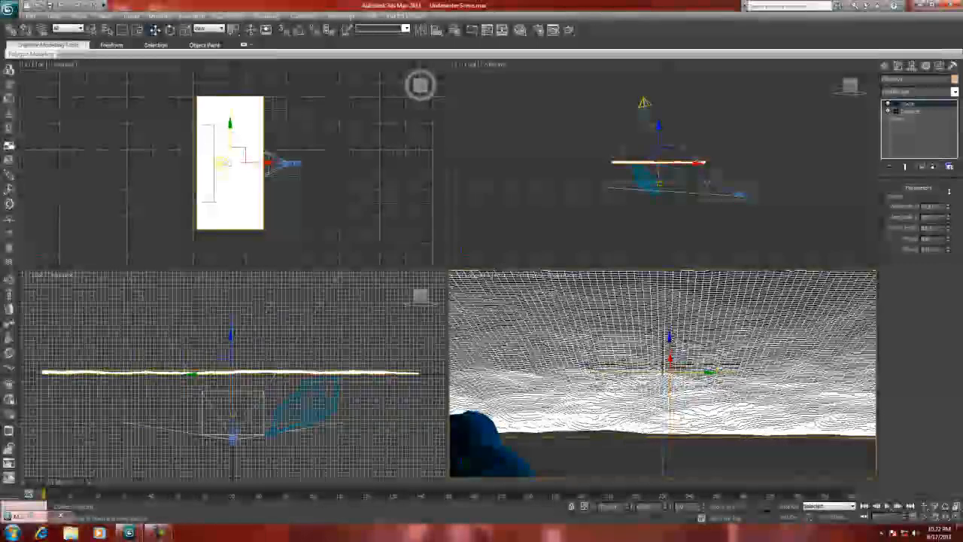
Add a Noise modifier to the water plane and set its strength to X 1.41 and Y -0.33
click(954, 92)
scroll(930, 285, down, 5)
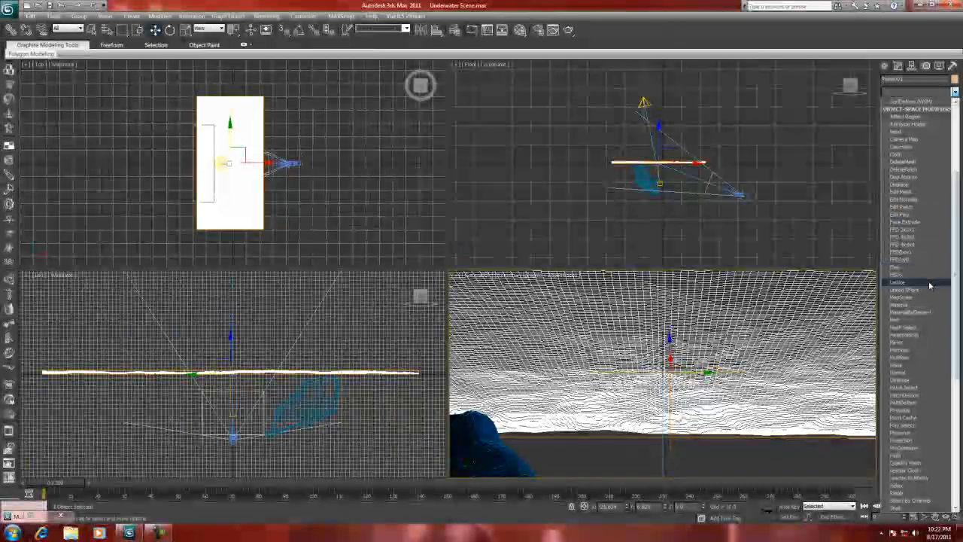
click(899, 365)
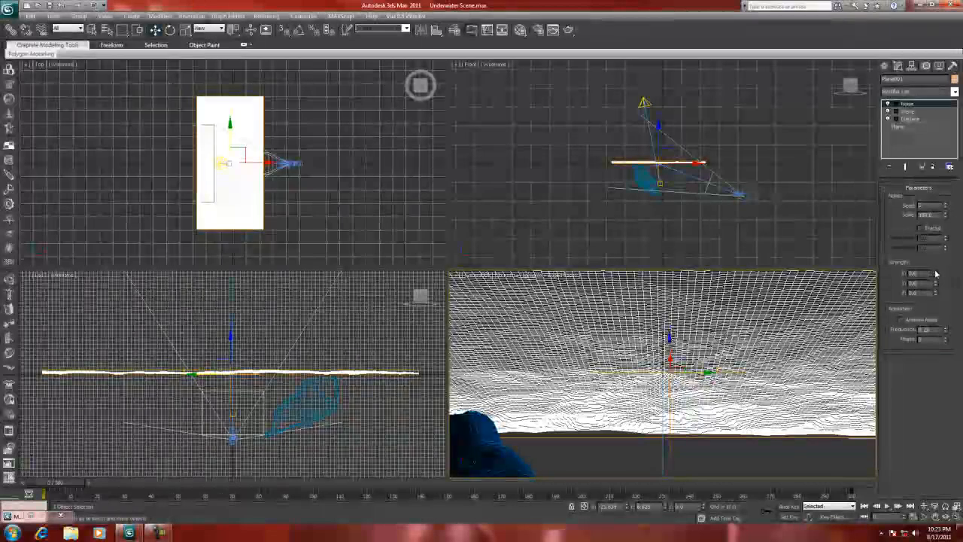
drag(935, 273, 933, 214)
drag(928, 34, 914, 252)
drag(927, 204, 927, 188)
mouse_move(936, 283)
mouse_down()
mouse_move(930, 99)
mouse_move(934, 297)
mouse_up()
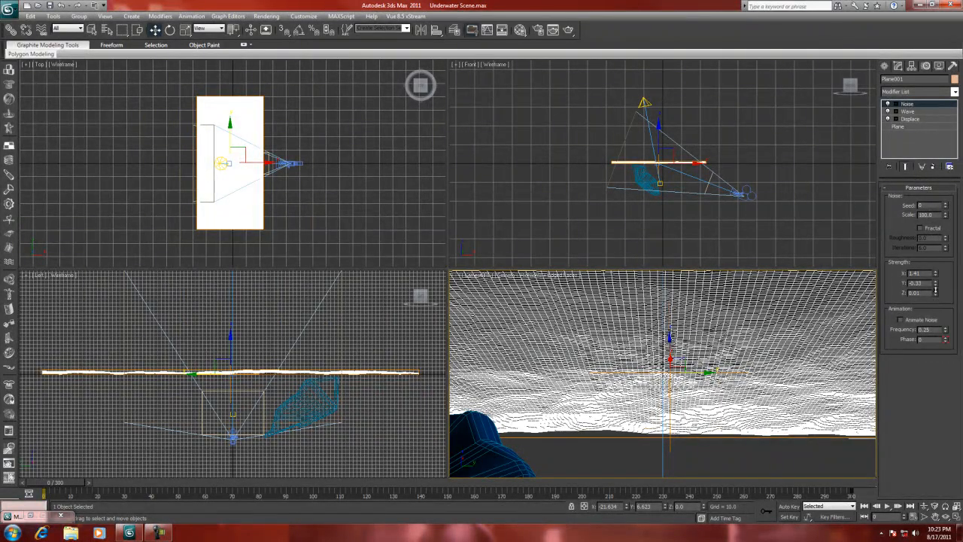